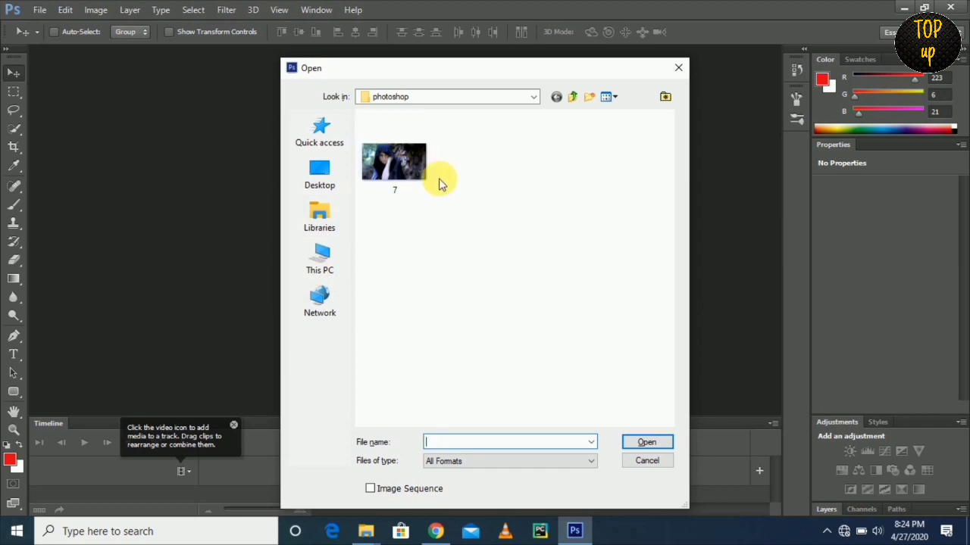
- Open the image 7 from the photoshop folder and dismiss the pixel aspect ratio notice
left_click(406, 165)
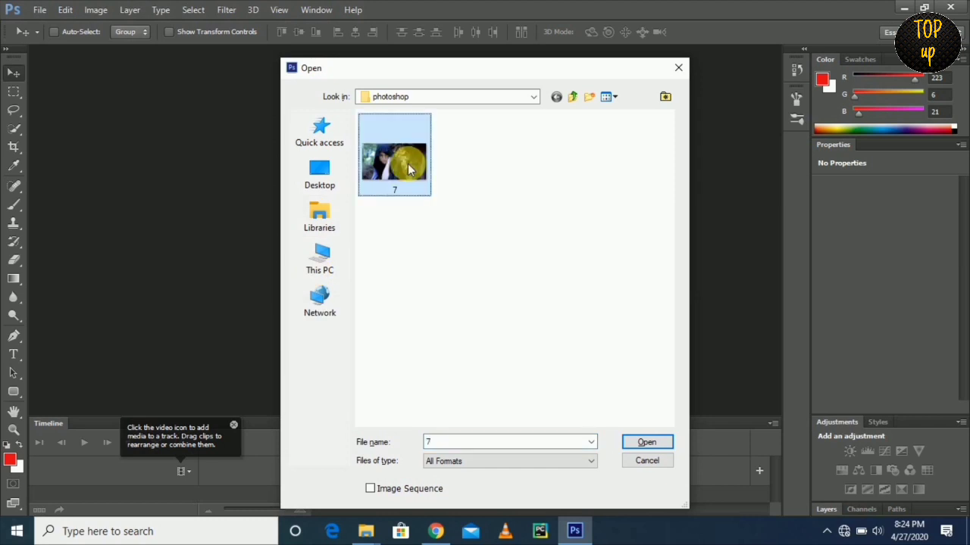
double_click(407, 168)
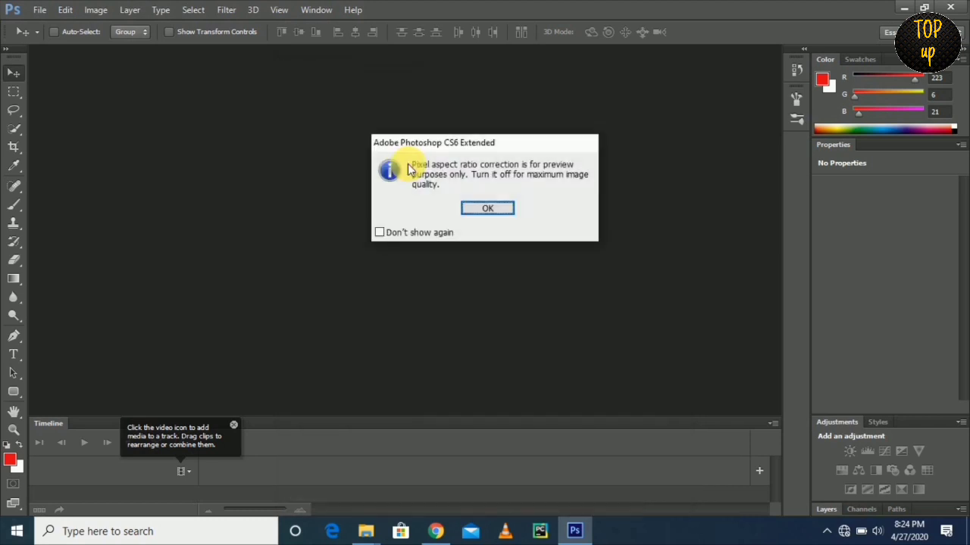
left_click(483, 209)
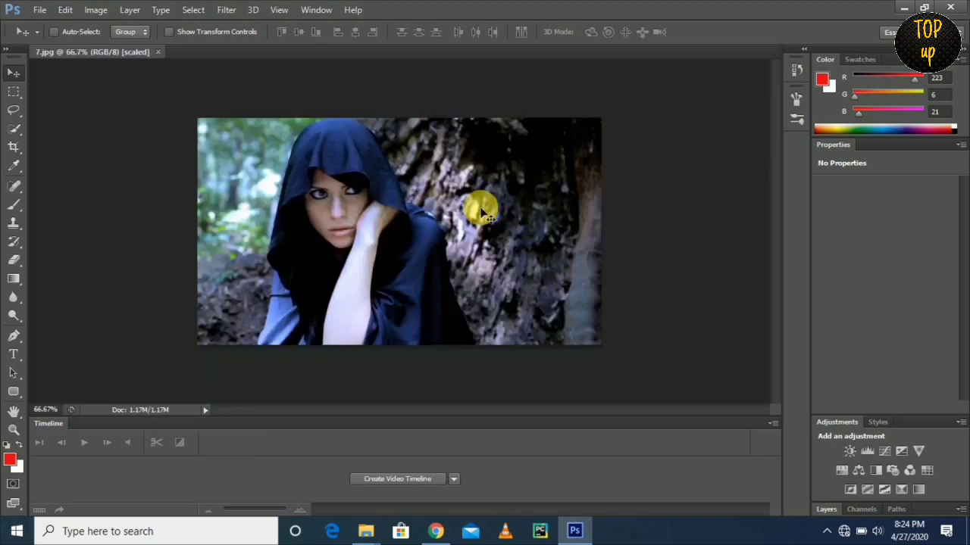
key("XF86MonBrightnessDown")
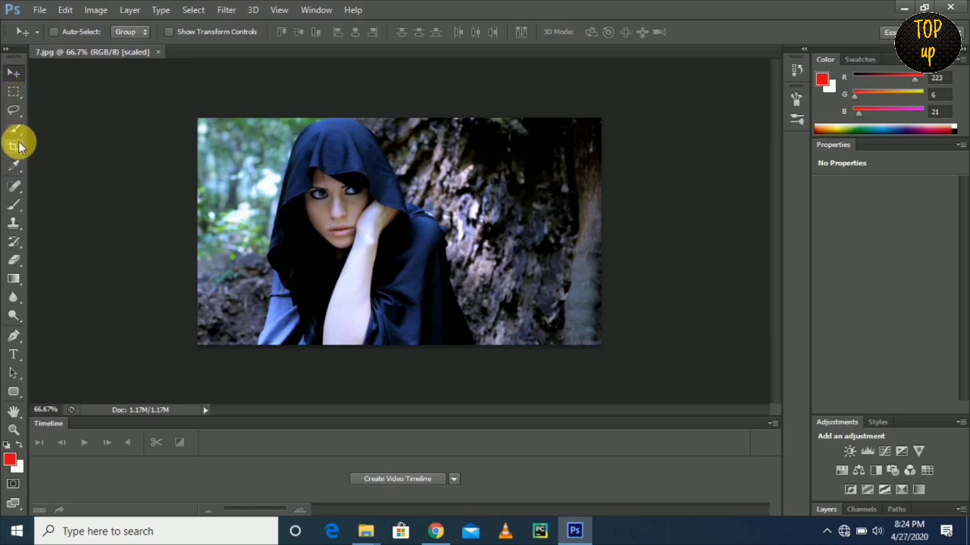
- Try the Magic Eraser on the dark tree trunk and the green foliage on both sides of the woman
left_click(17, 260)
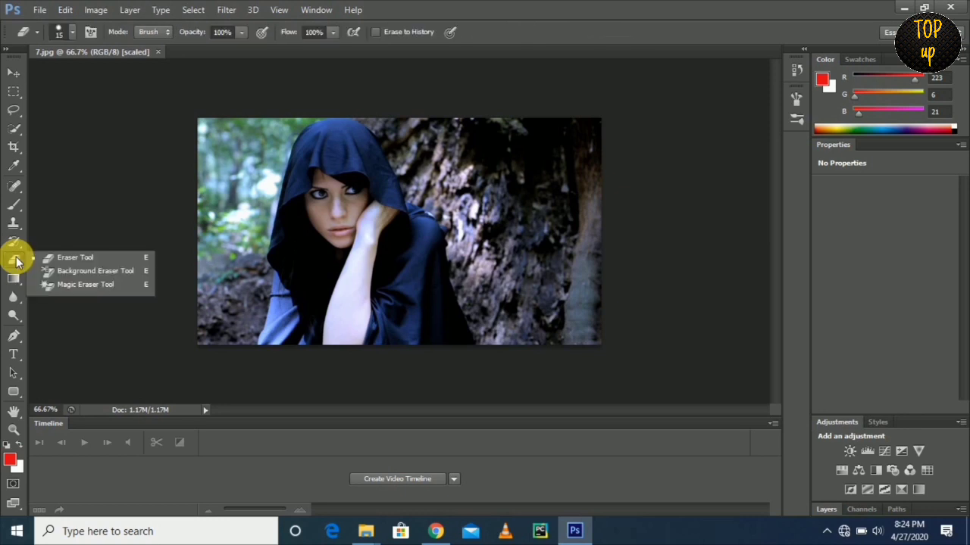
left_click(57, 286)
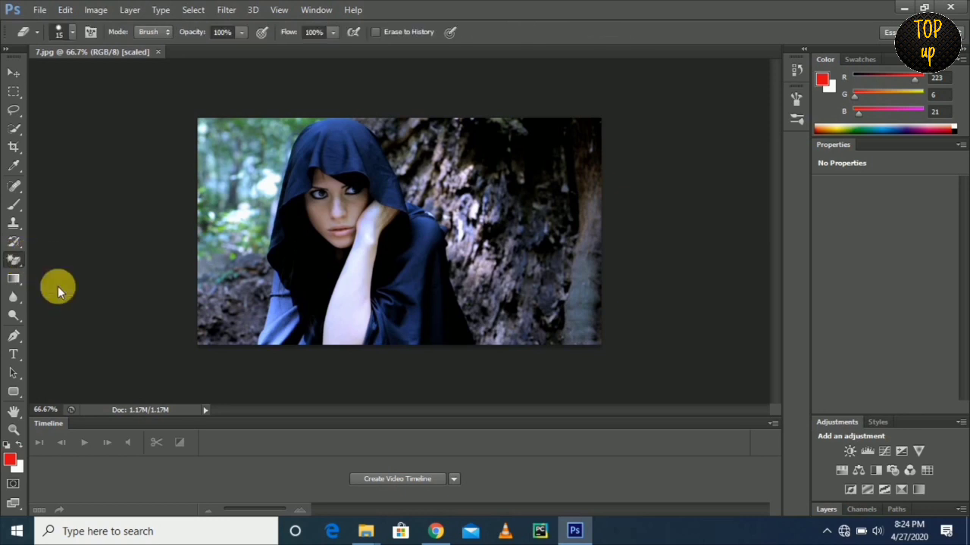
left_click(564, 190)
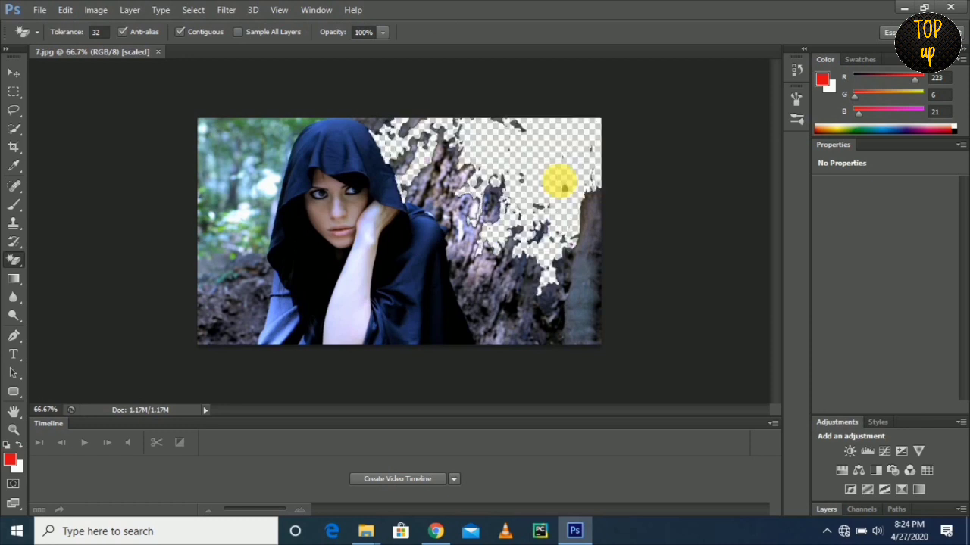
left_click(574, 281)
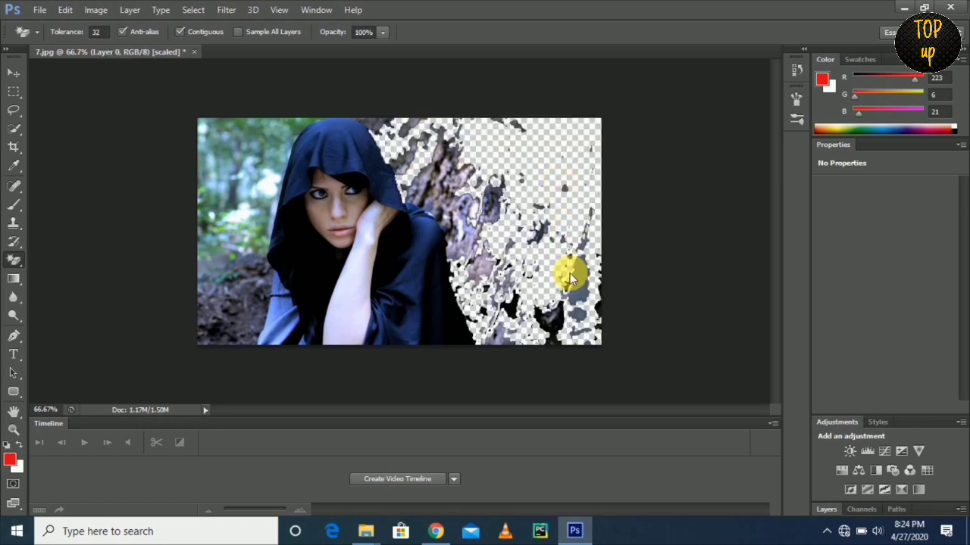
left_click(210, 187)
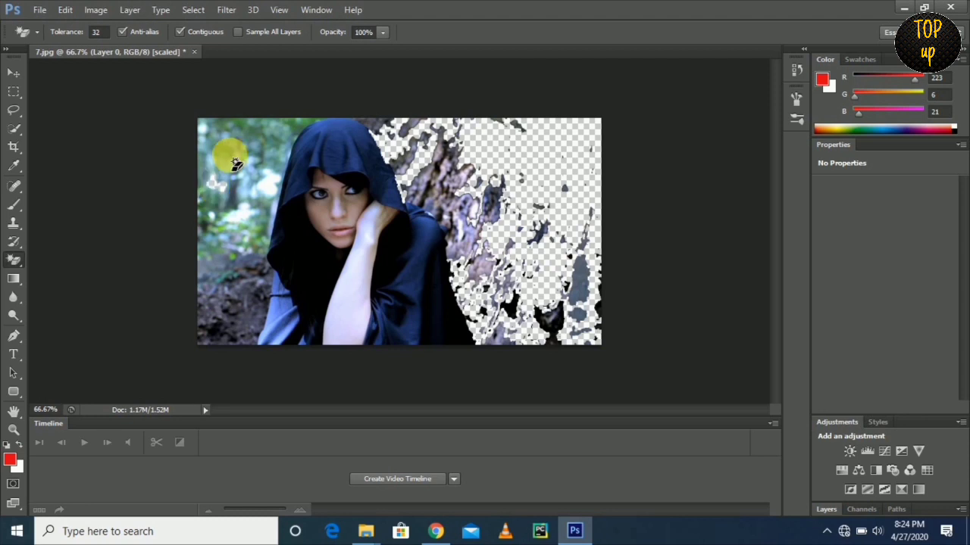
left_click(229, 155)
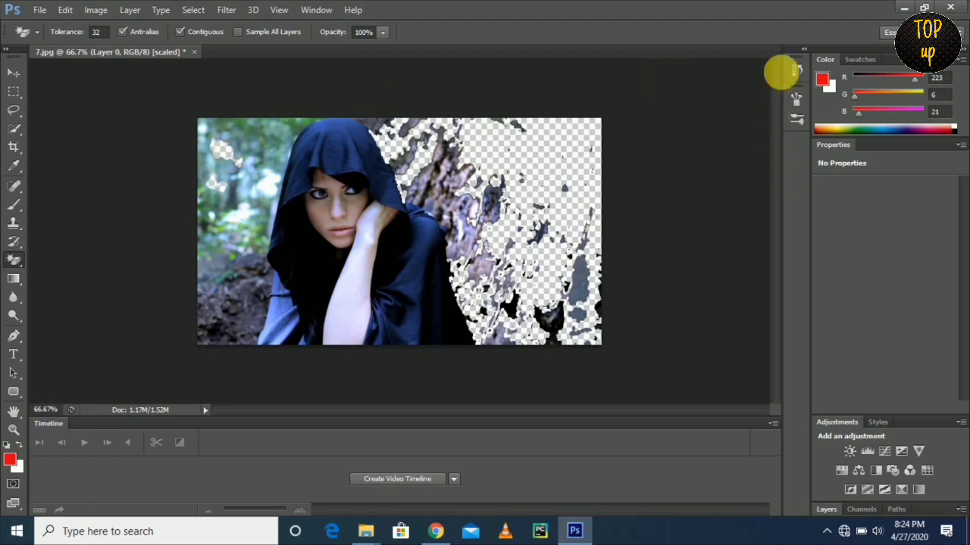
- Revert the image to its original 7.jpg snapshot in the history
left_click(794, 73)
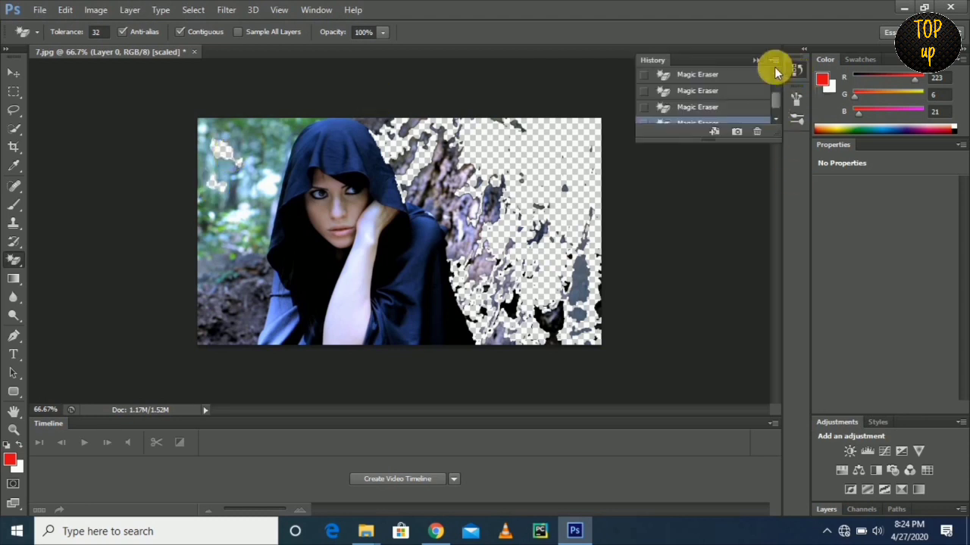
scroll(774, 75, "up", 3)
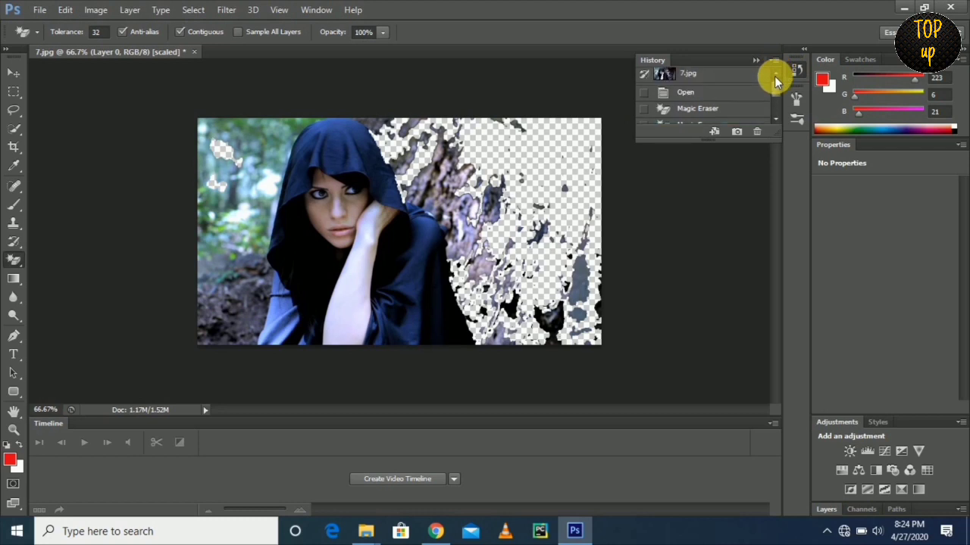
left_click(714, 75)
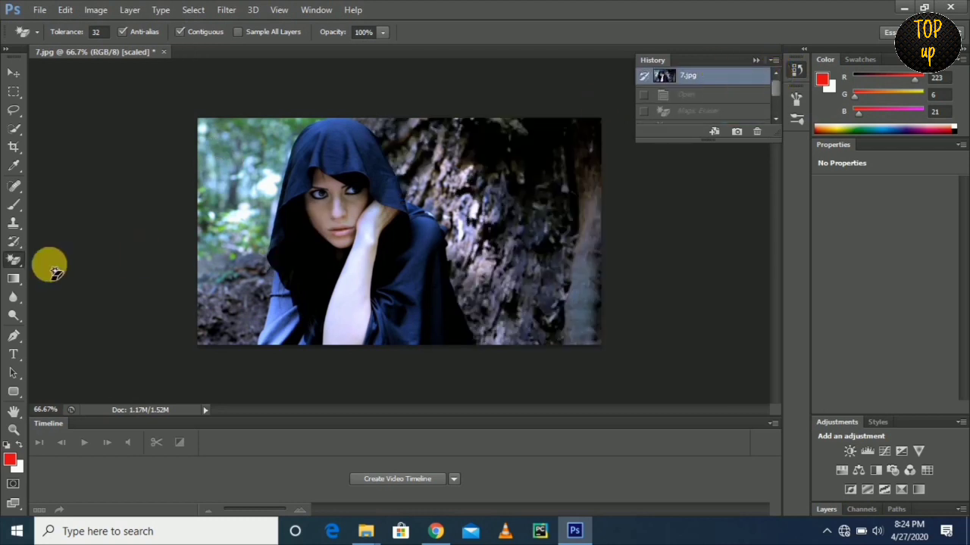
left_click(755, 60)
- Erase a round patch of the tree trunk near the image's upper right corner with the Background Eraser
right_click(14, 261)
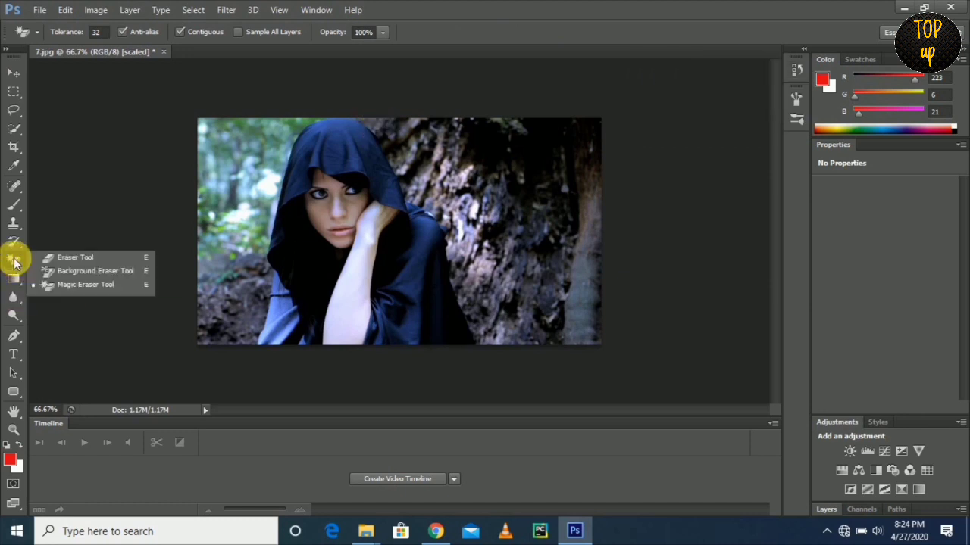
left_click(41, 275)
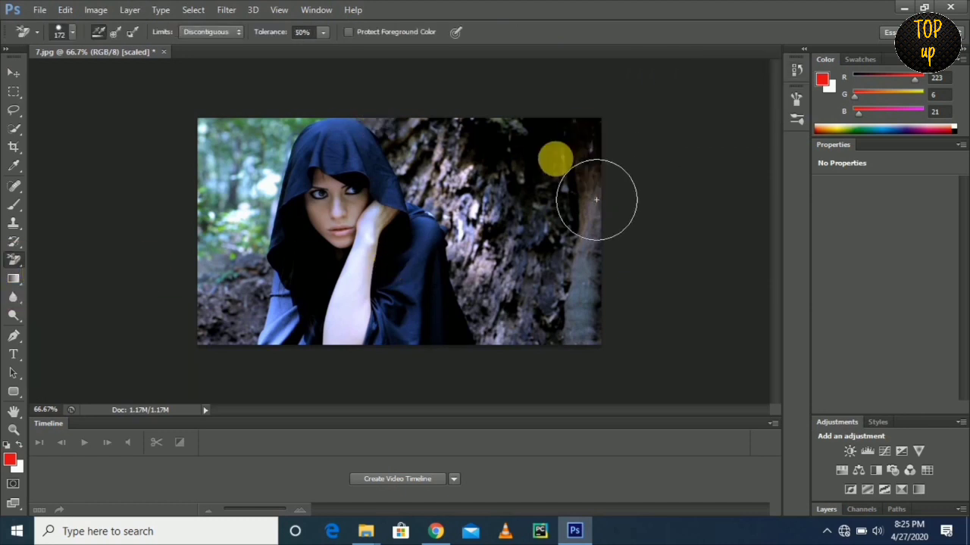
left_click(555, 158)
left_click_drag(597, 198, 561, 199)
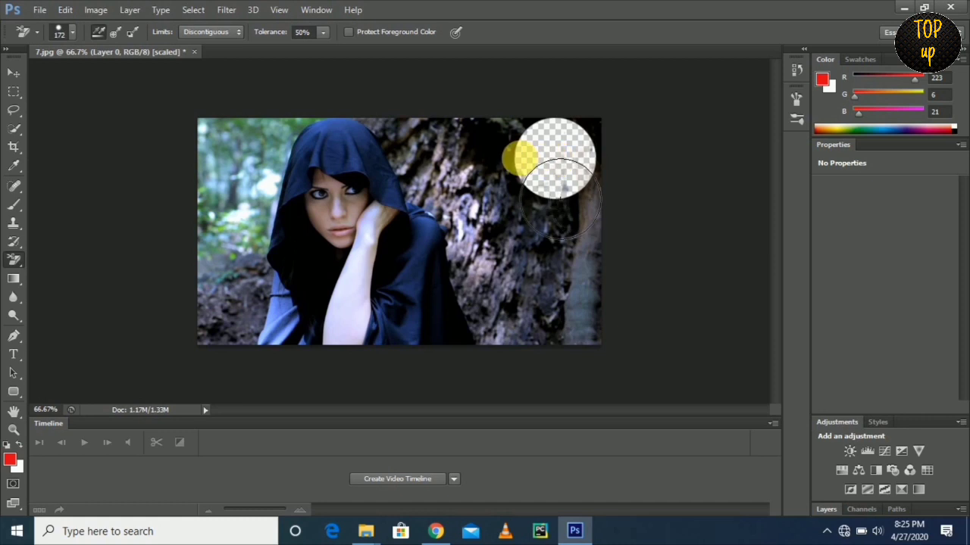
- Switch to the regular Eraser and set its brush size to 199 px
right_click(19, 261)
left_click(36, 260)
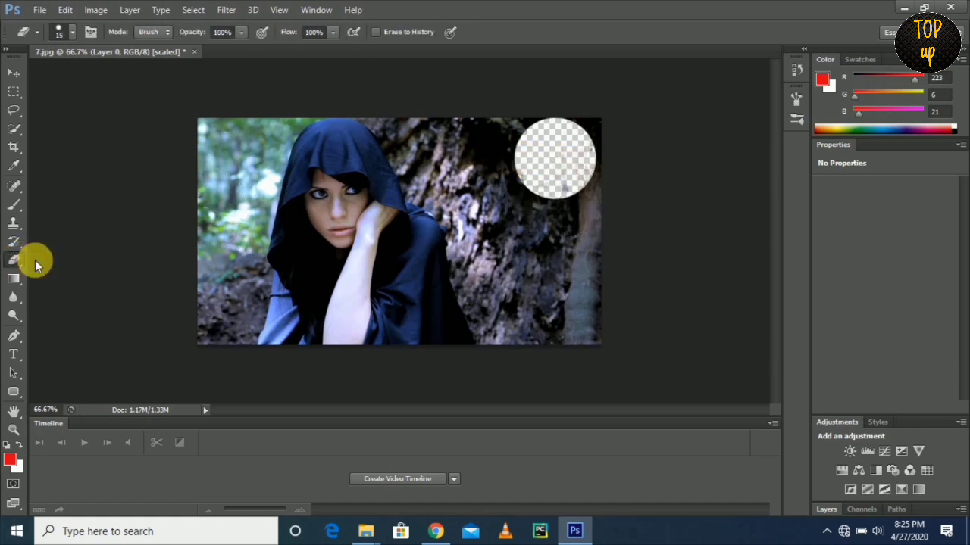
right_click(17, 261)
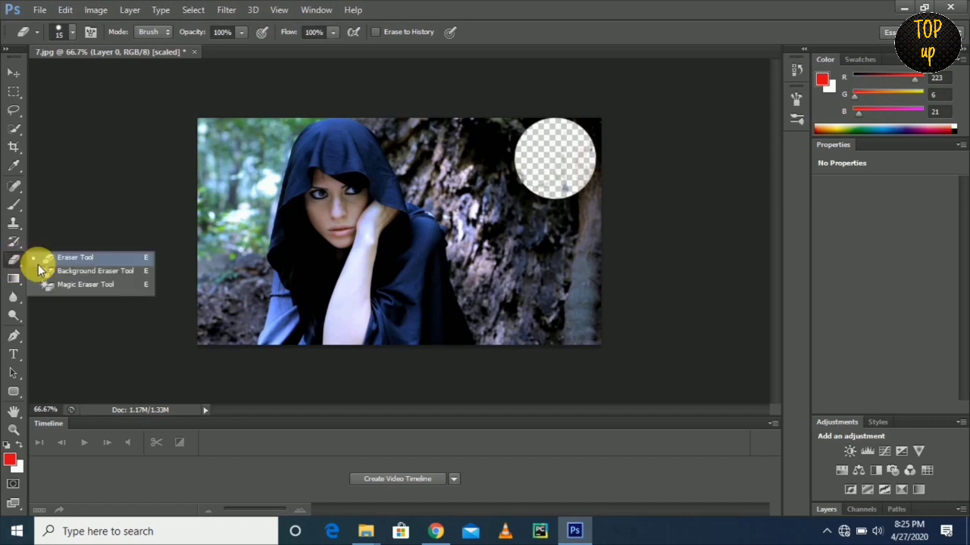
left_click(48, 263)
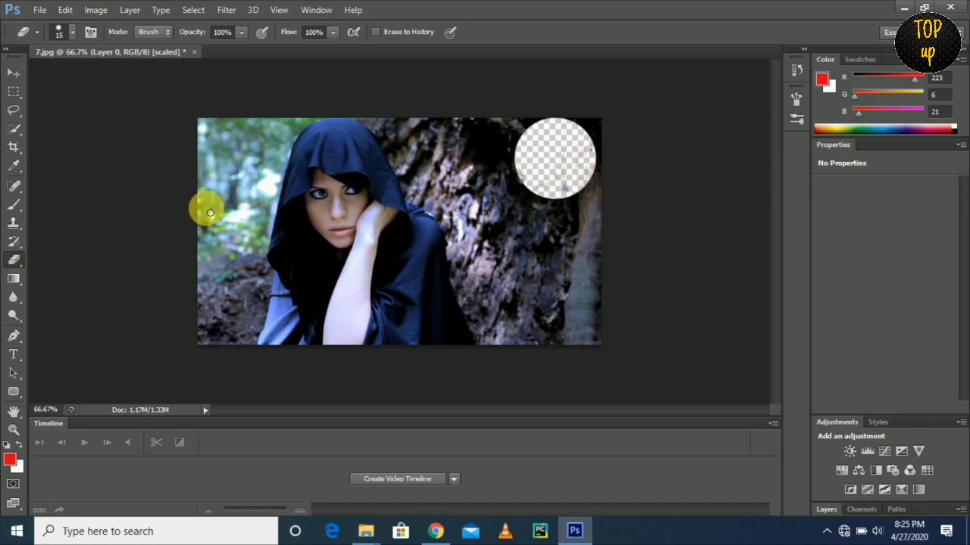
left_click(73, 31)
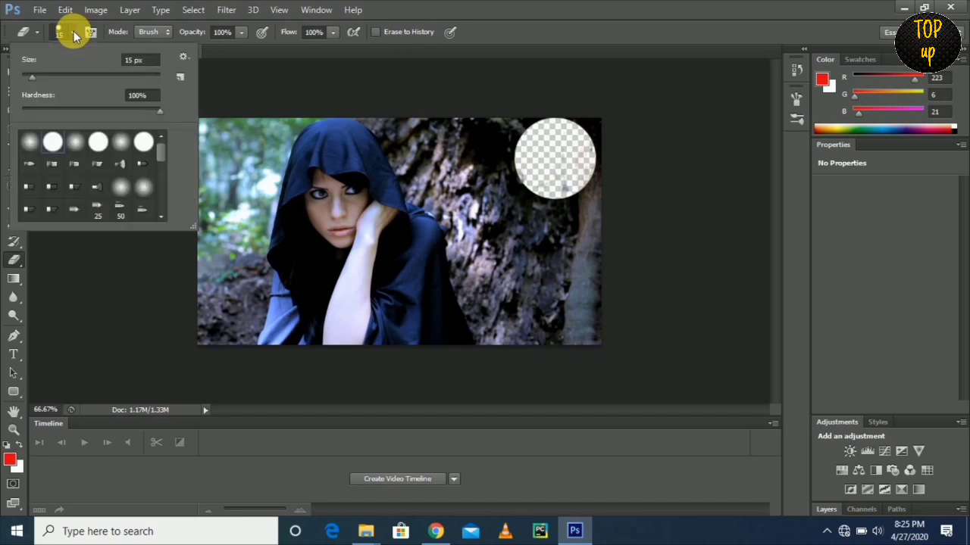
left_click(74, 75)
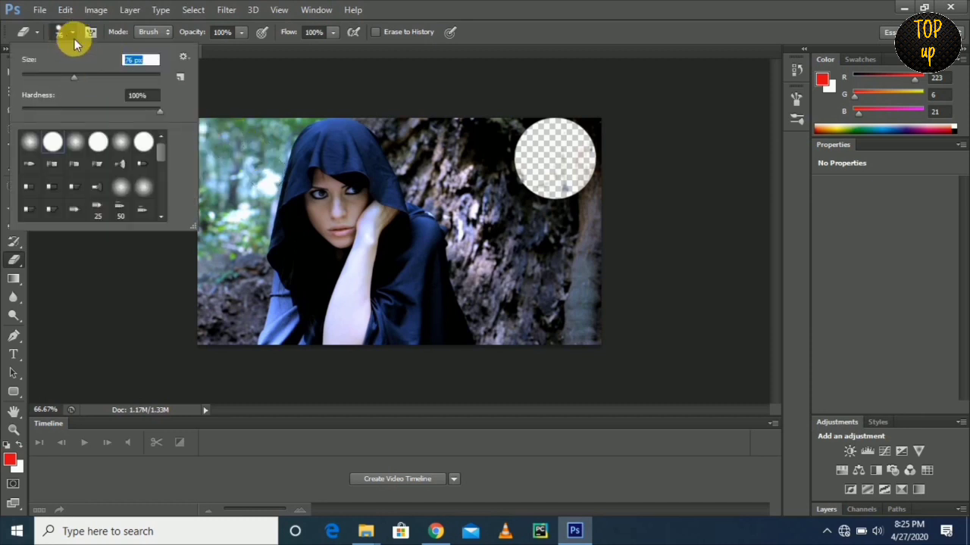
left_click(108, 75)
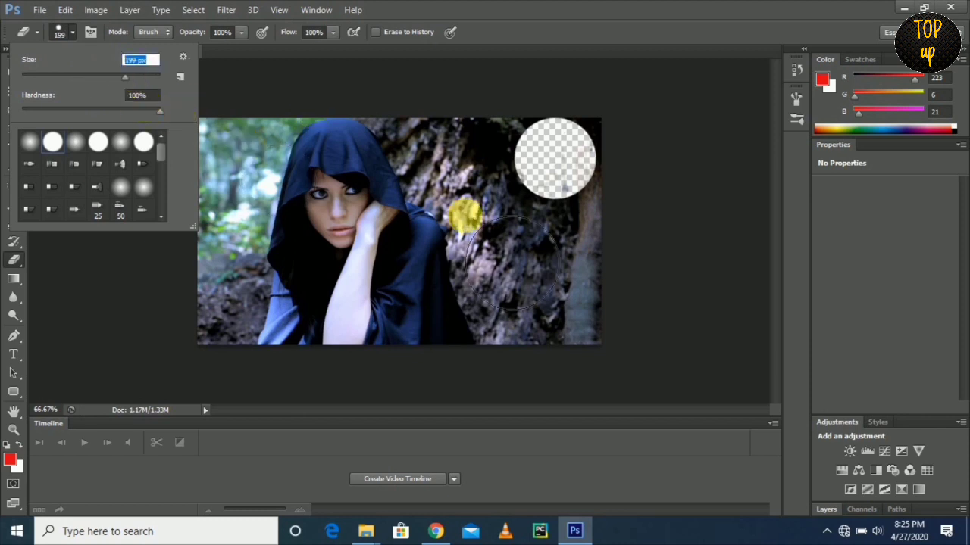
left_click(73, 31)
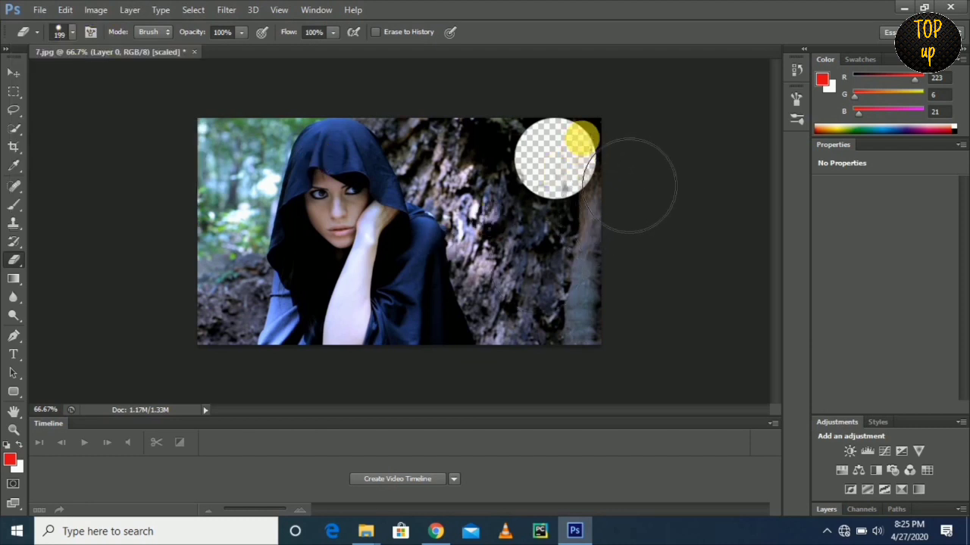
- Erase the tree trunk and foliage on both sides of the woman up to the outline of her cloak
mouse_move(632, 177)
left_mouse_down()
mouse_move(646, 369)
mouse_move(608, 253)
mouse_move(569, 197)
mouse_move(513, 181)
mouse_move(580, 223)
mouse_move(612, 261)
mouse_move(613, 353)
mouse_move(601, 356)
mouse_move(562, 321)
mouse_move(548, 256)
left_mouse_up()
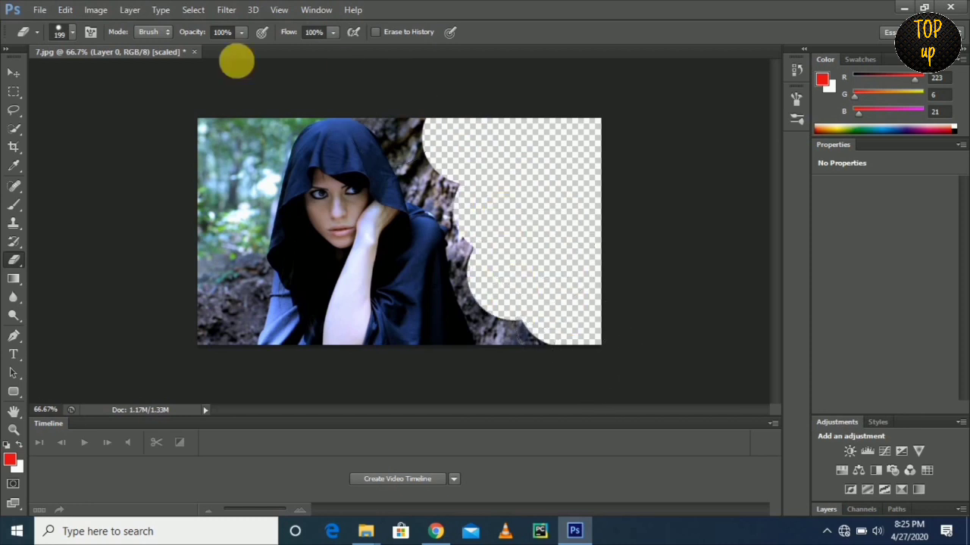
mouse_move(237, 148)
left_mouse_down()
mouse_move(207, 275)
mouse_move(212, 210)
mouse_move(210, 321)
mouse_move(219, 282)
left_mouse_up()
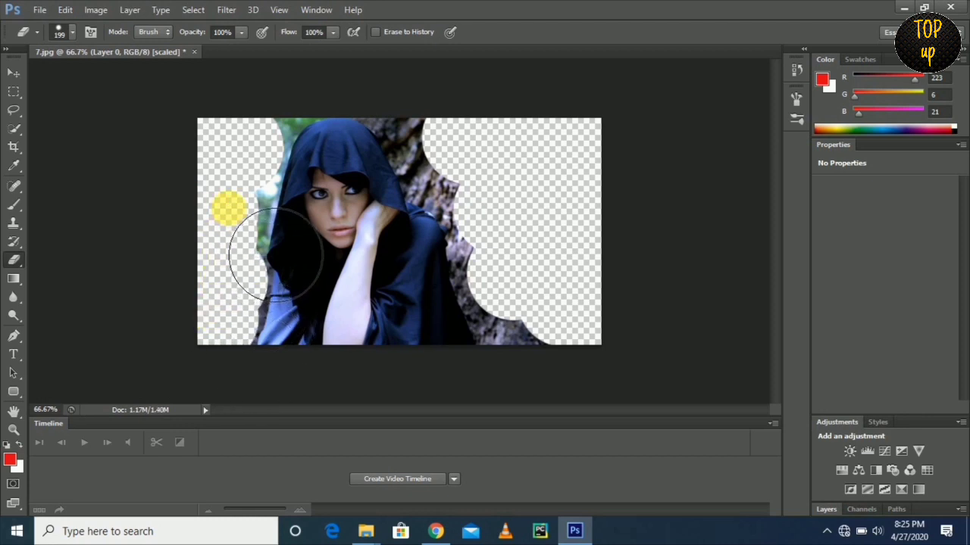
mouse_move(264, 253)
left_mouse_down()
mouse_move(260, 232)
mouse_move(285, 141)
mouse_move(299, 160)
left_mouse_up()
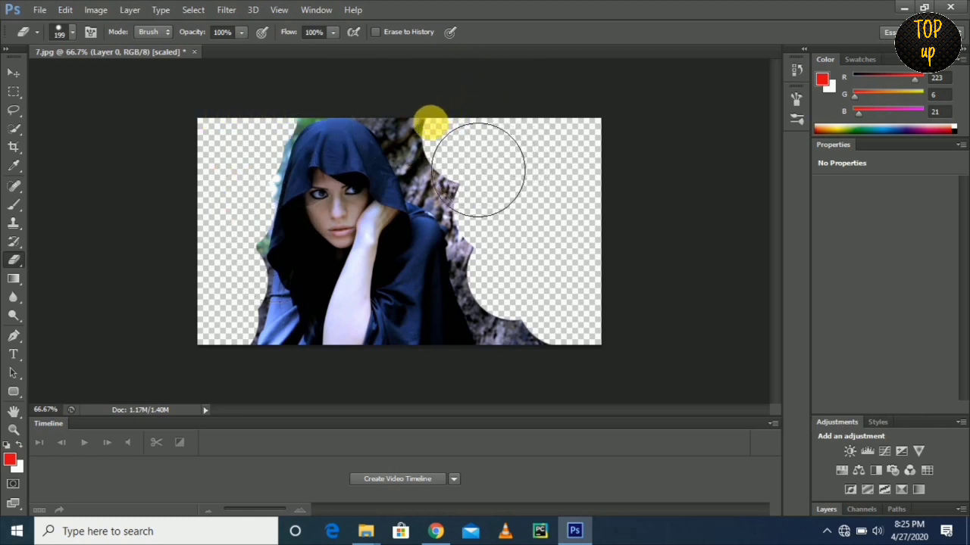
left_click_drag(487, 163, 428, 127)
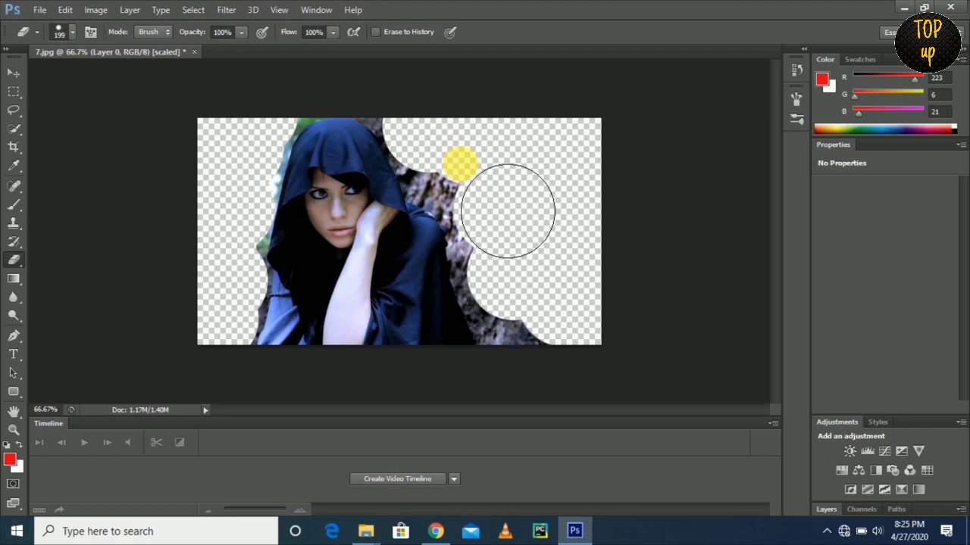
mouse_move(508, 210)
left_mouse_down()
mouse_move(612, 338)
mouse_move(595, 360)
mouse_move(545, 283)
left_mouse_up()
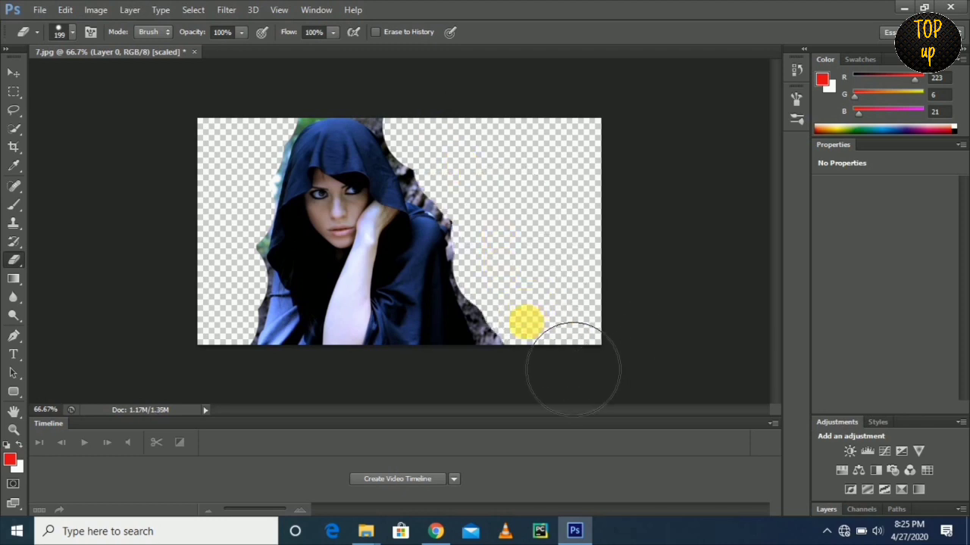
left_click_drag(526, 322, 517, 307)
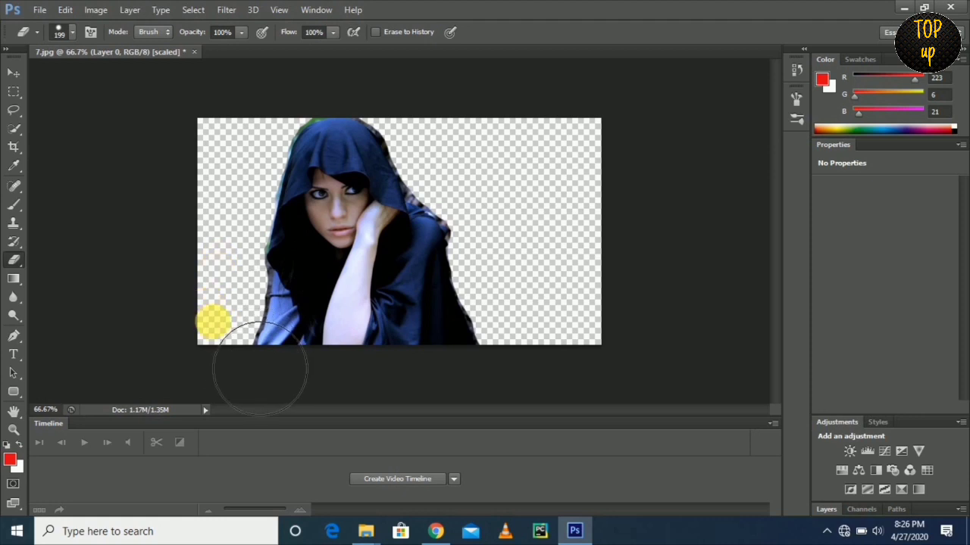
- Set the Eraser's brush size to 26 px and erase the leftover fringe along the cloak's lower right edge
left_click(60, 32)
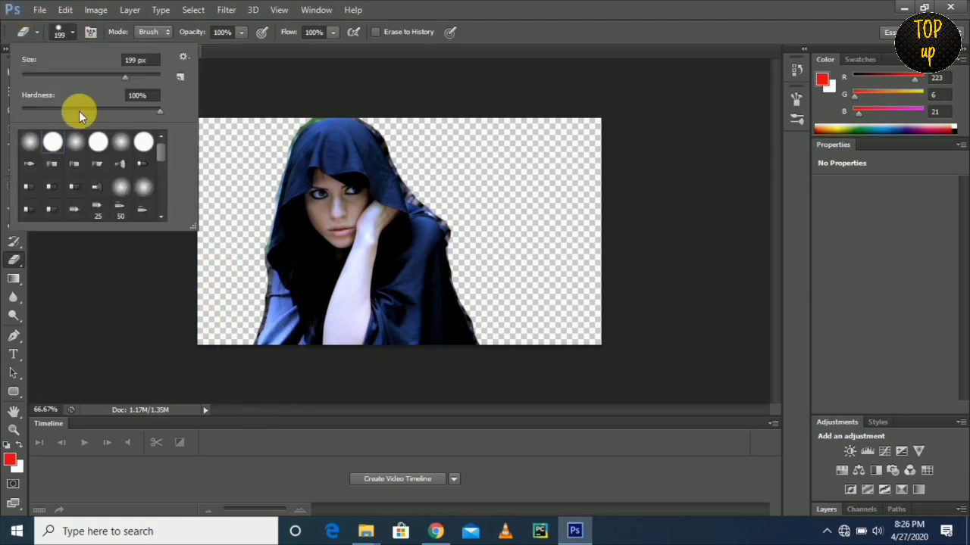
left_click(39, 76)
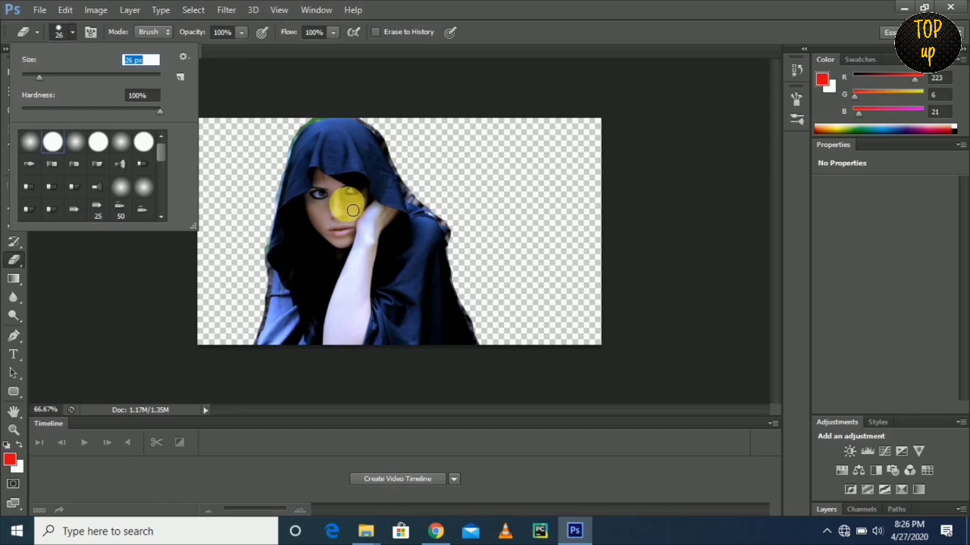
left_click(74, 32)
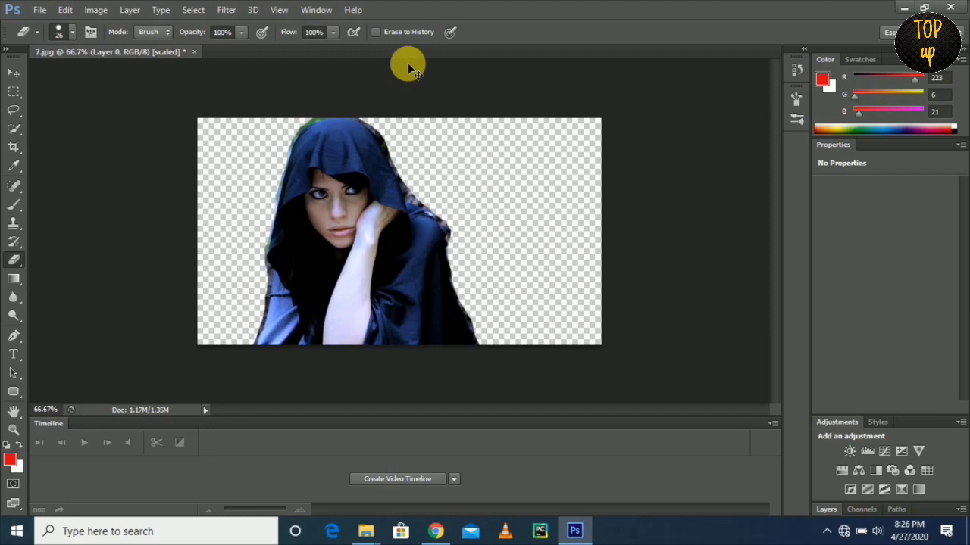
key("ctrl+plus")
key("ctrl+plus")
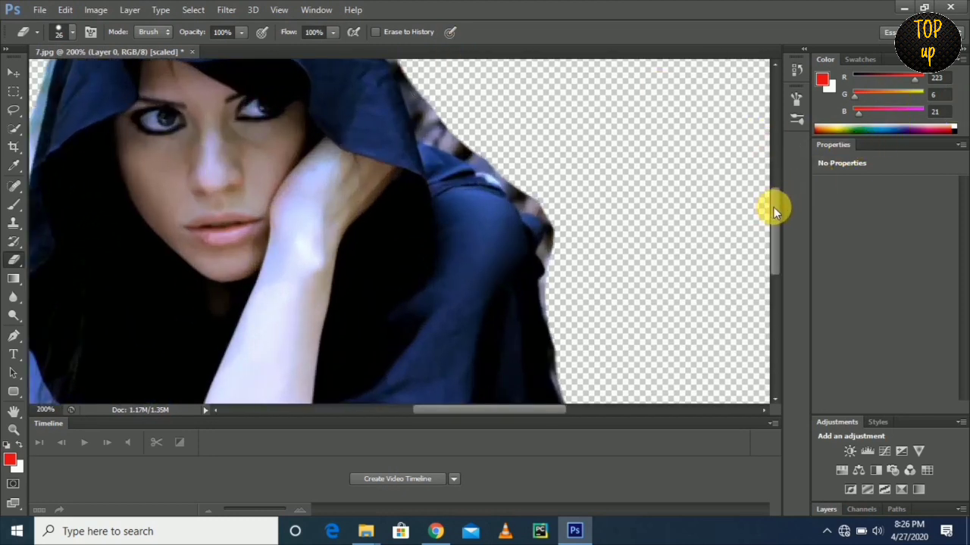
left_click_drag(773, 206, 788, 281)
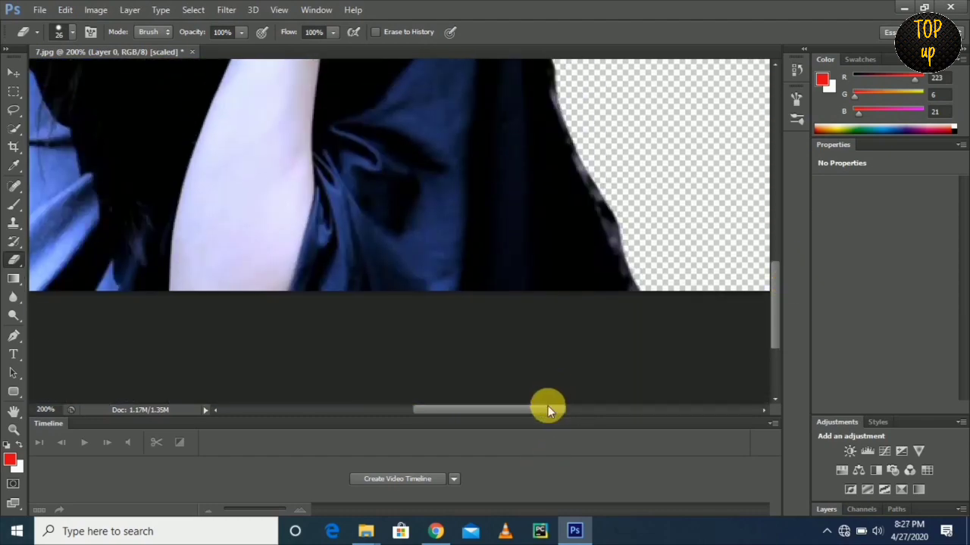
left_click_drag(548, 407, 583, 405)
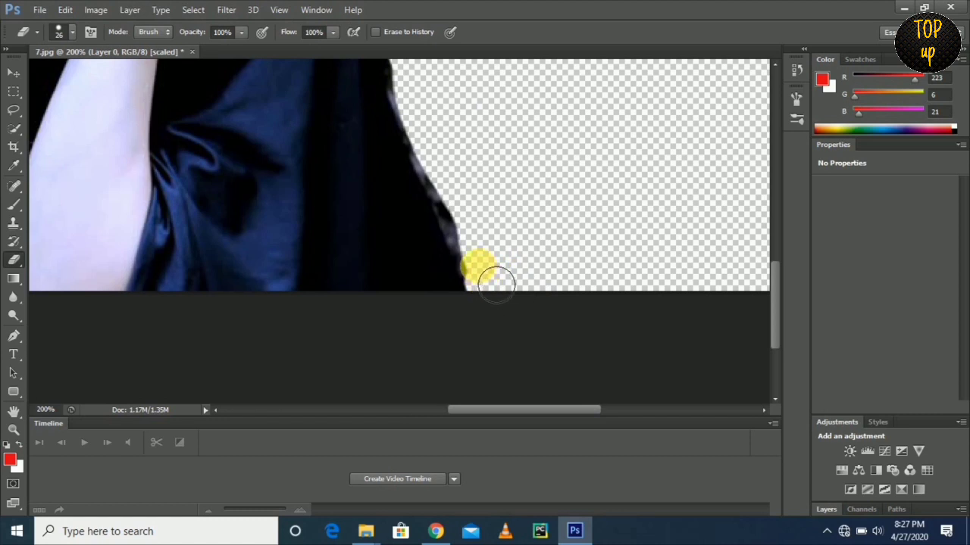
left_click_drag(497, 284, 487, 262)
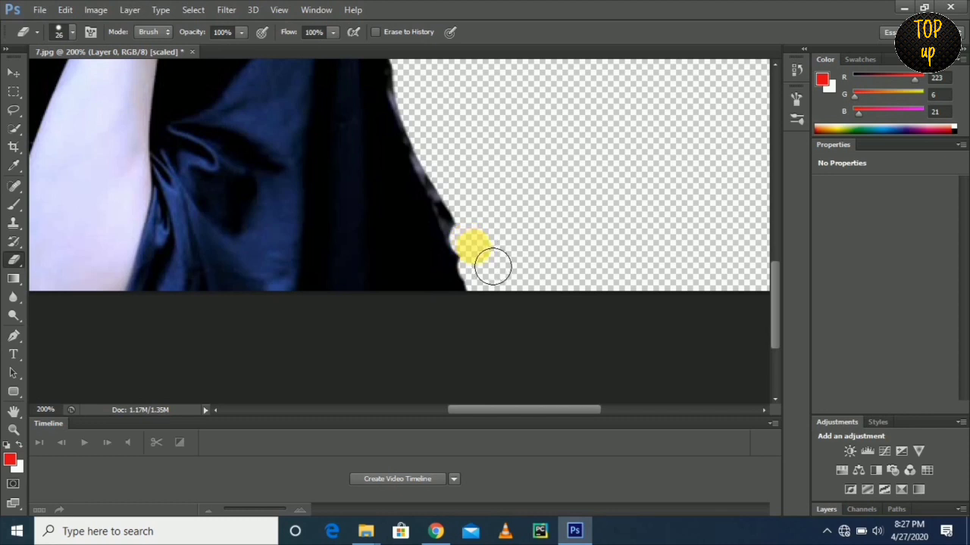
left_click_drag(492, 267, 485, 253)
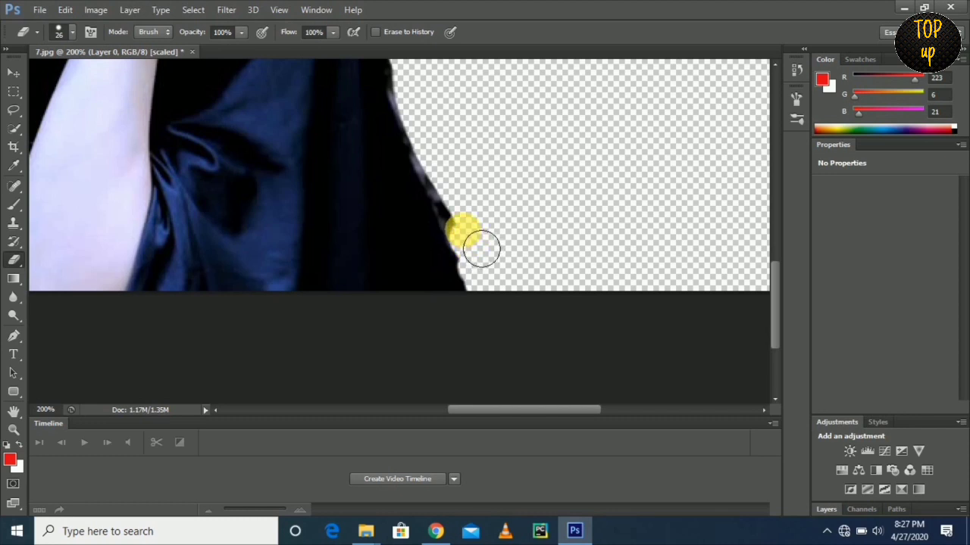
left_click_drag(482, 247, 465, 205)
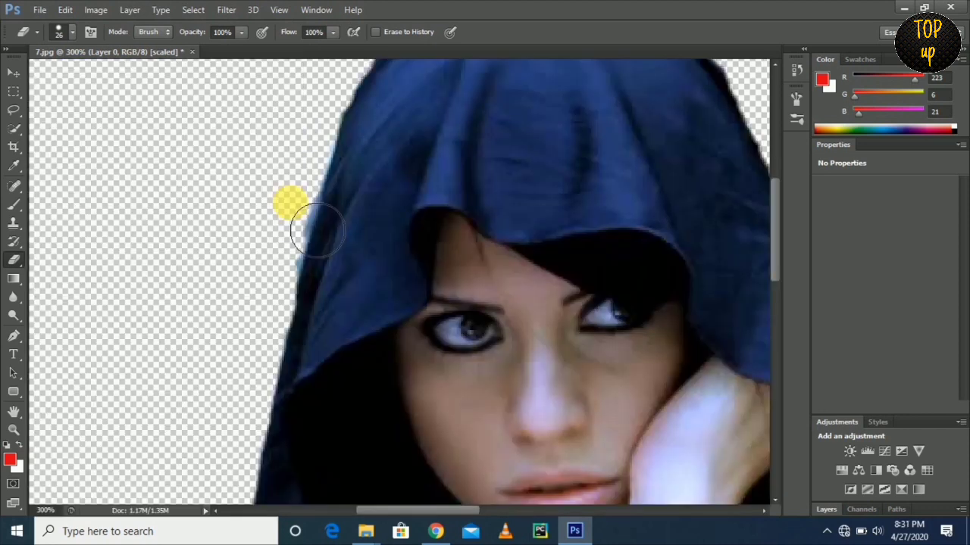
- Erase the remaining fringe along the left edge of the hood, check the whole cutout, and switch to the Move tool
mouse_move(317, 230)
left_mouse_down()
mouse_move(302, 282)
mouse_move(347, 151)
mouse_move(327, 186)
left_mouse_up()
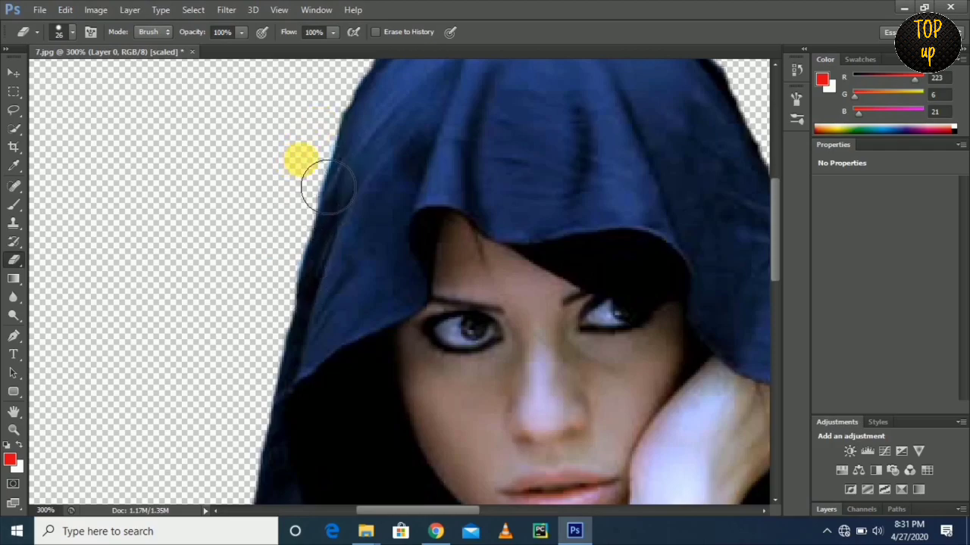
left_click_drag(776, 227, 774, 185)
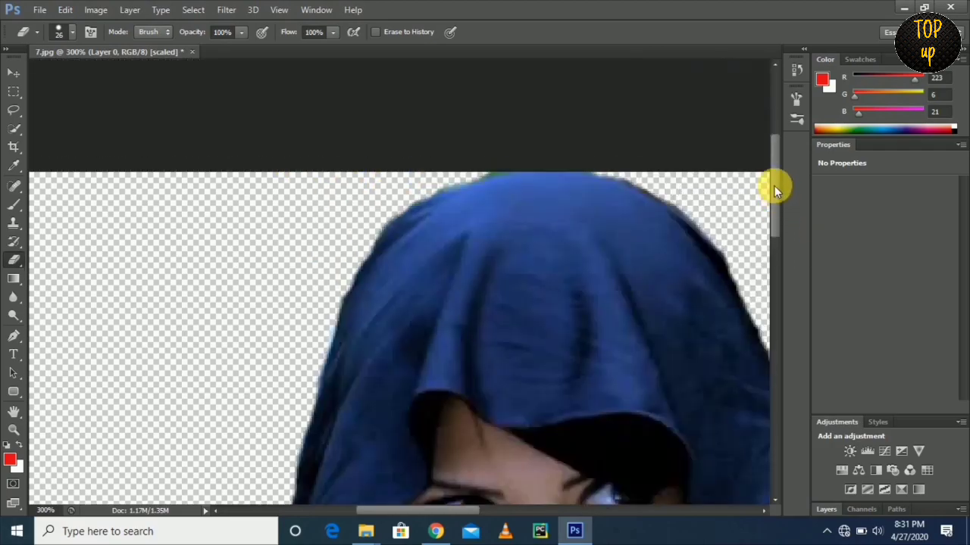
key("ctrl+1")
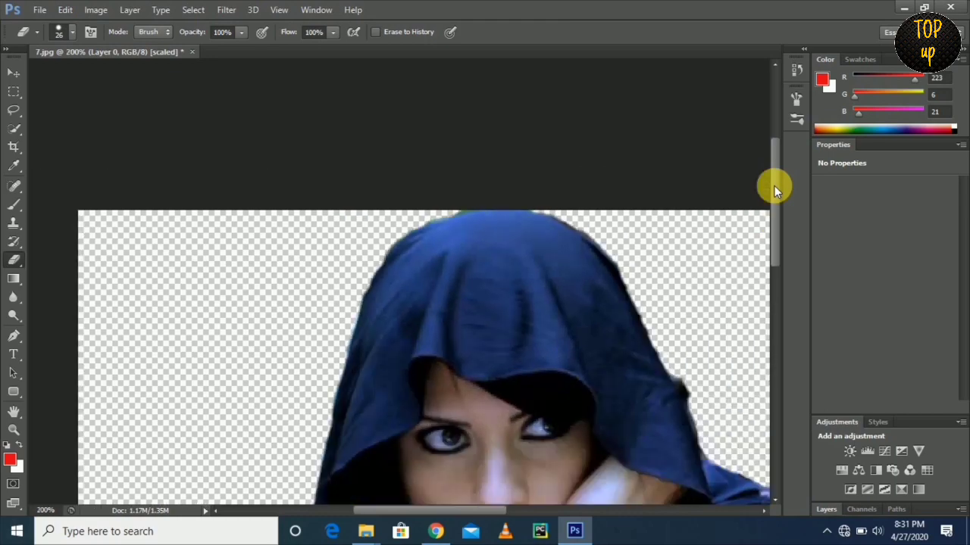
key("ctrl+minus")
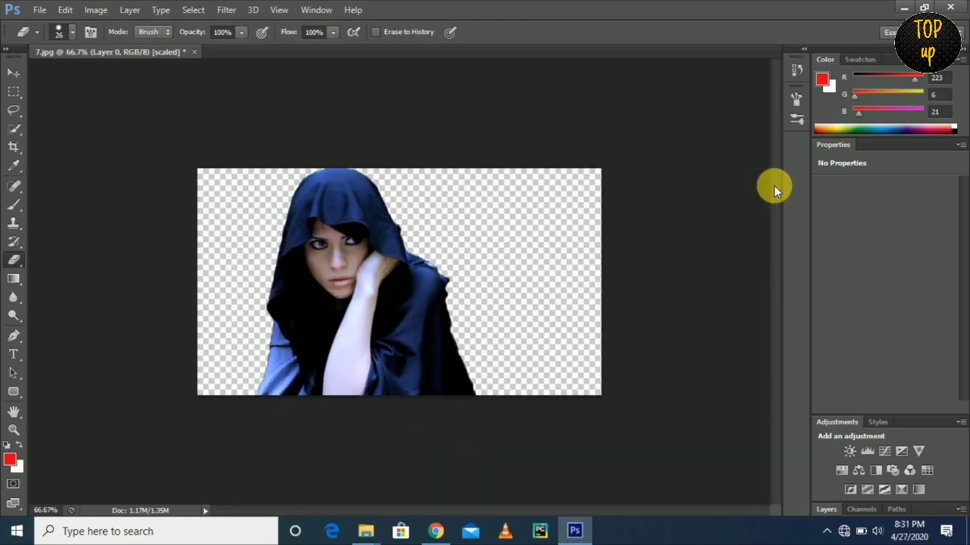
key("ctrl+minus")
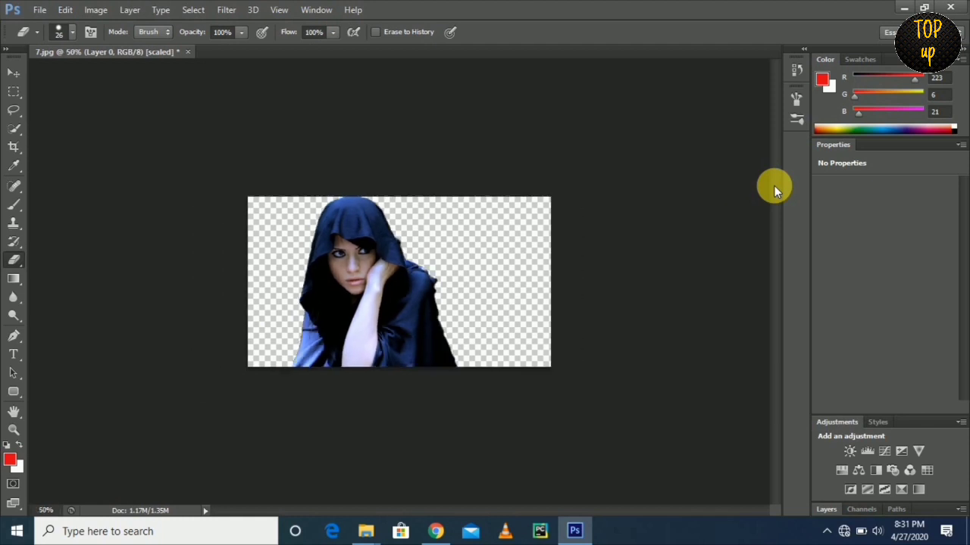
key("ctrl+plus")
key("ctrl+plus")
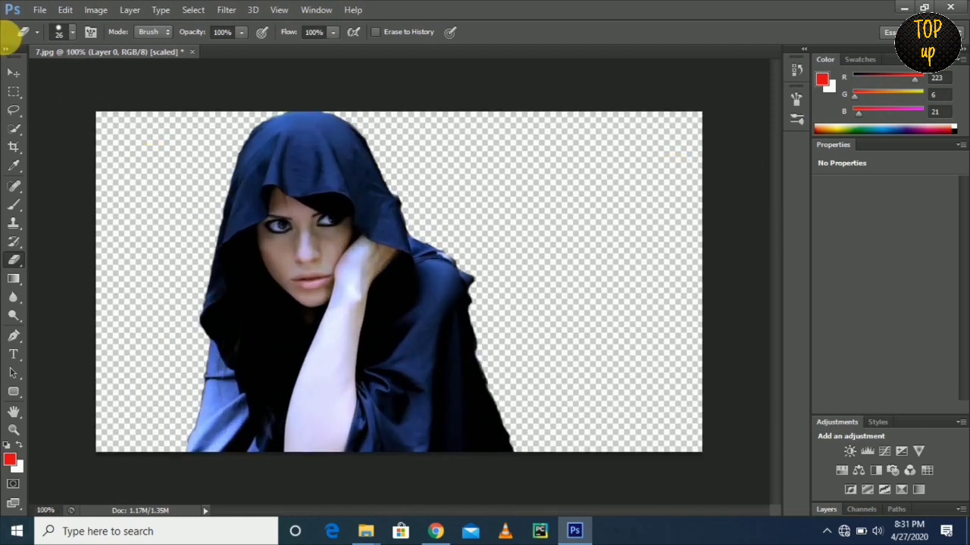
left_click(15, 73)
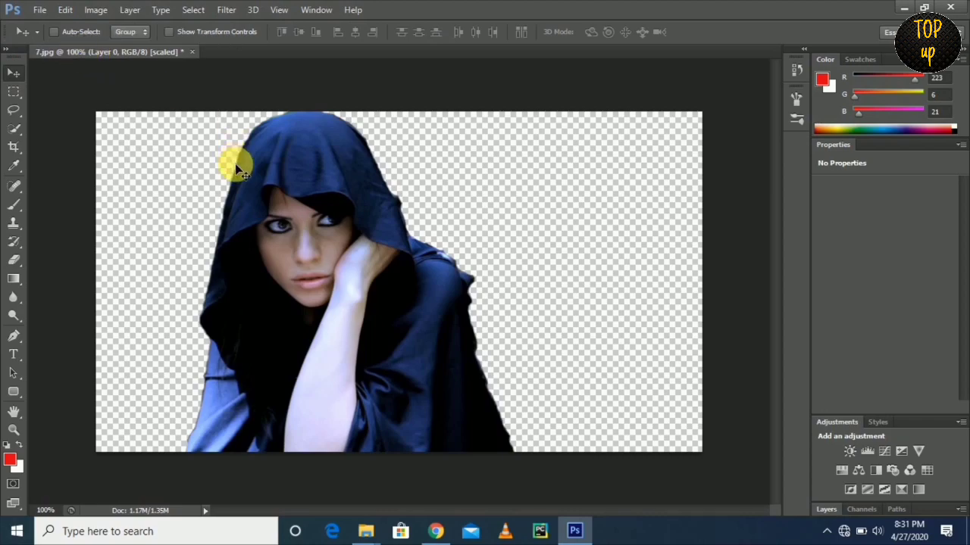
left_click(39, 9)
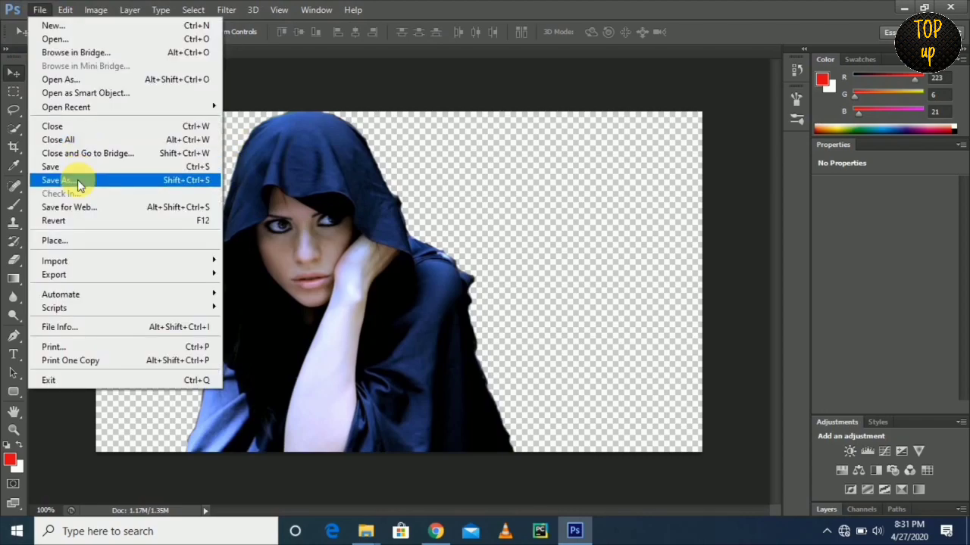
left_click(77, 180)
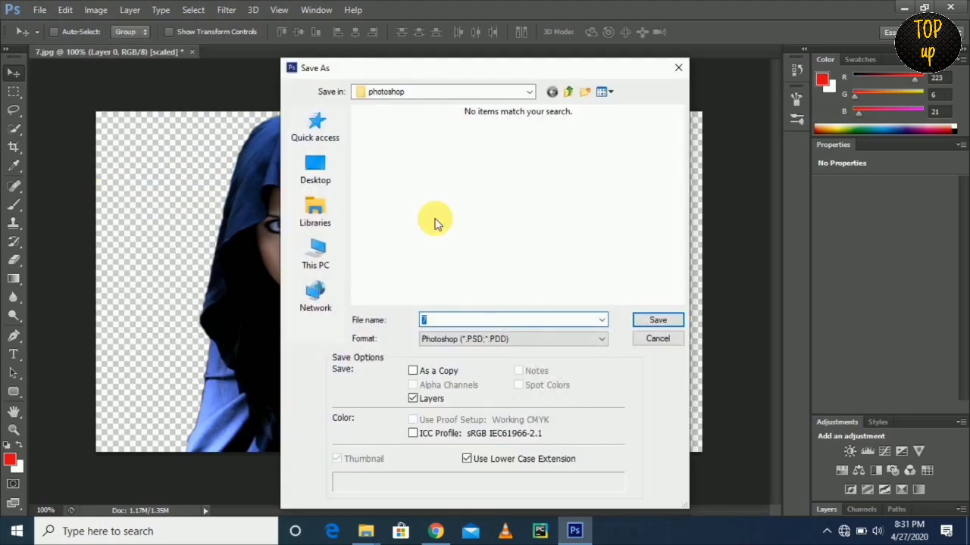
left_click(666, 341)
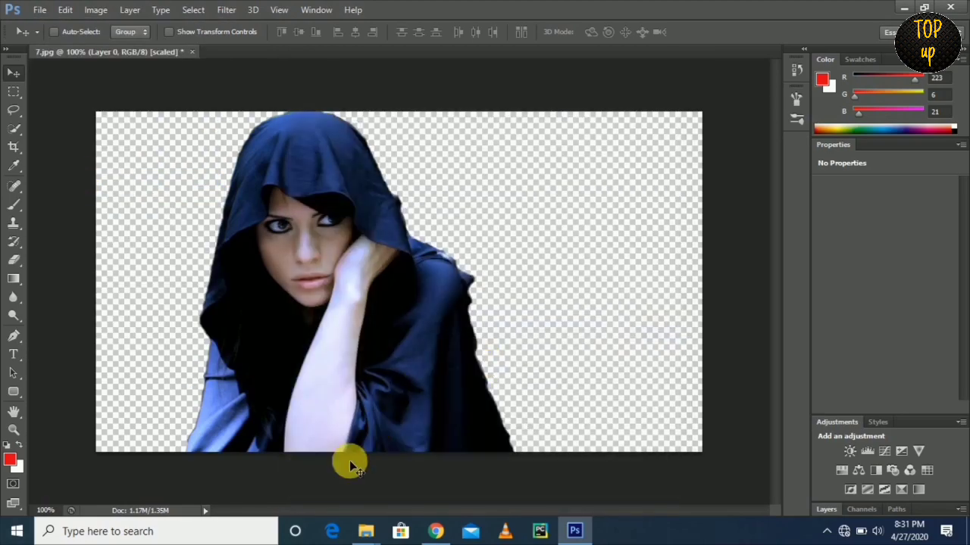
key("ctrl+o")
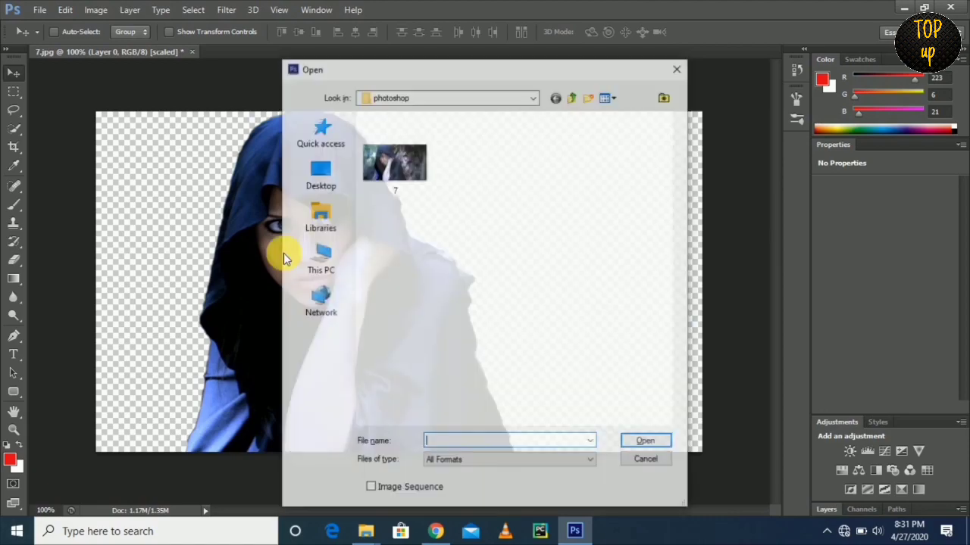
double_click(404, 174)
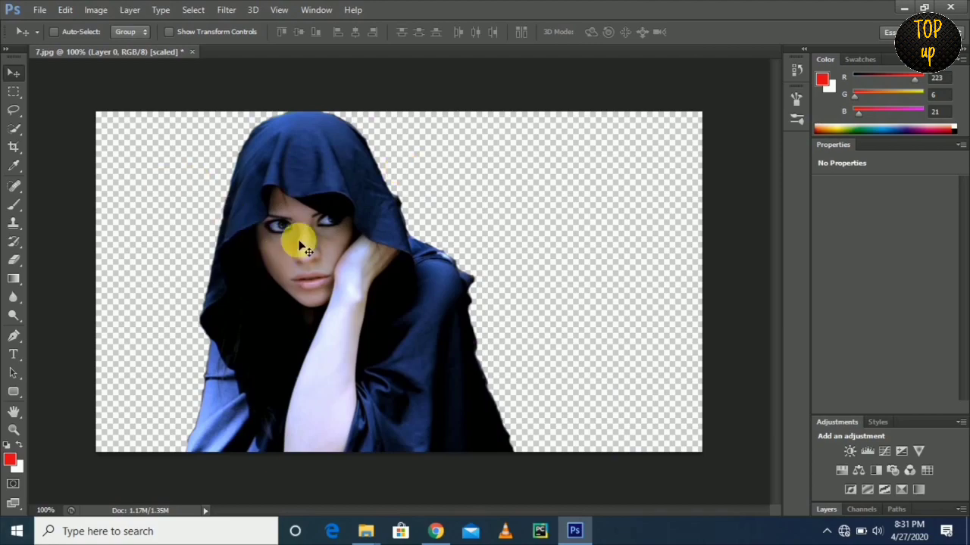
- Shift the woman to the middle of her canvas and copy her into a new document with default settings
left_click_drag(296, 245, 390, 250)
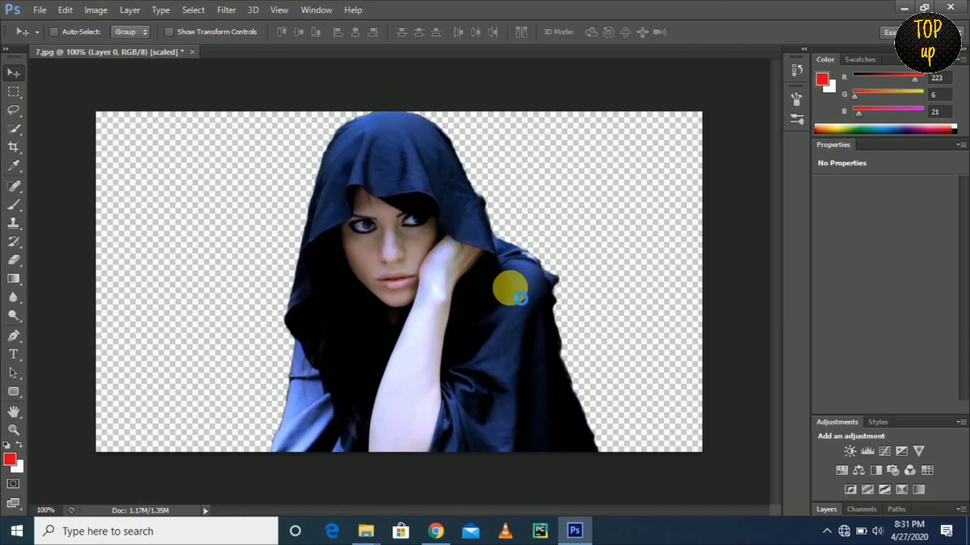
key("ctrl+n")
key("Return")
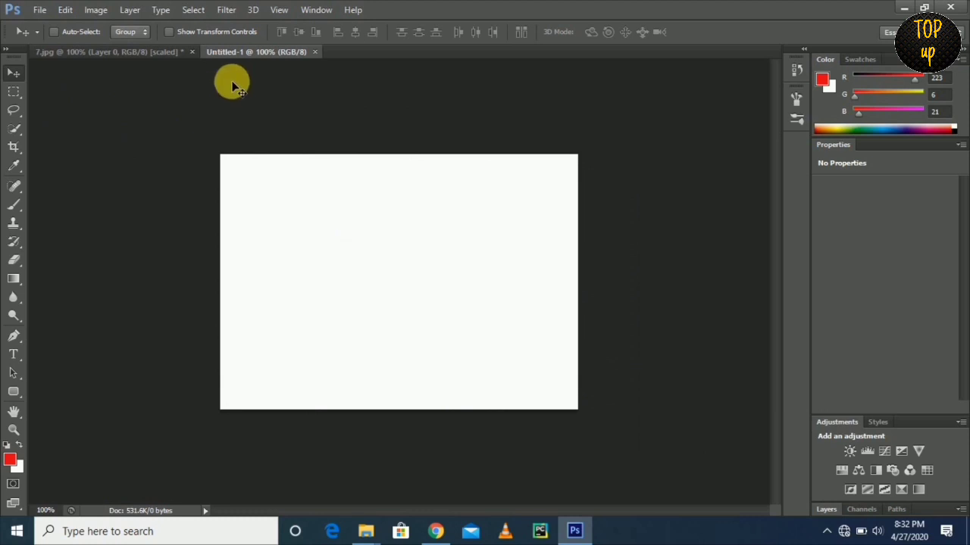
left_click(129, 51)
left_click_drag(384, 286, 394, 259)
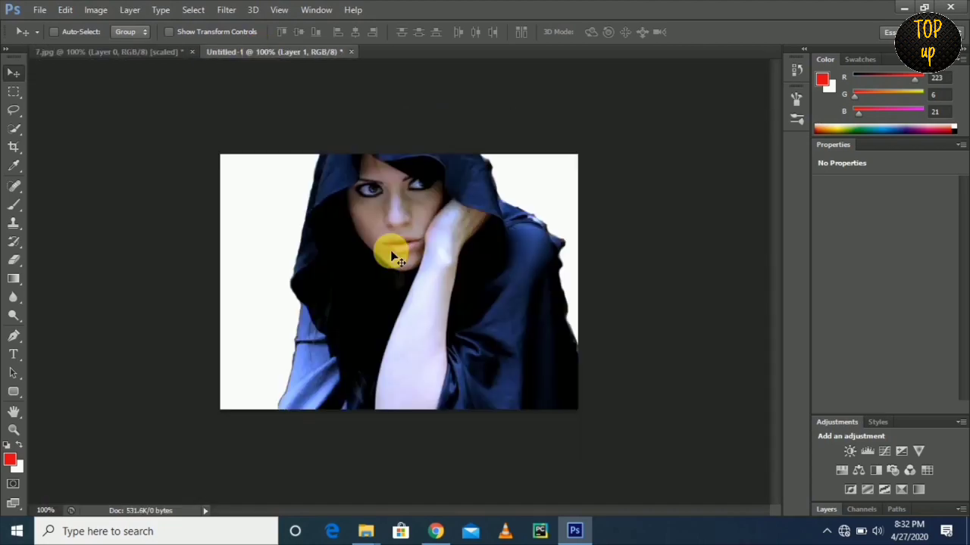
- Scale the woman to about 69% width and 73% height and align her with the lower edge of the white canvas
key("ctrl+t")
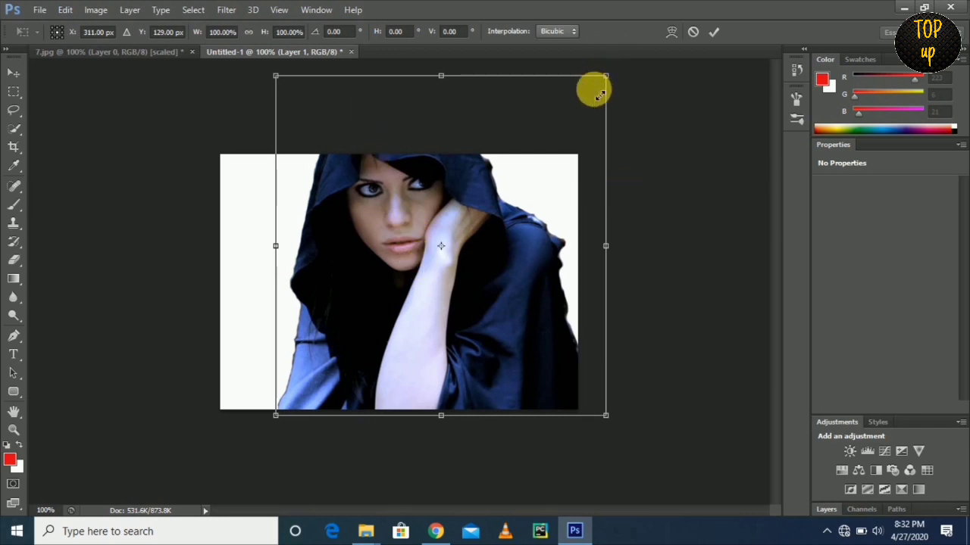
left_click_drag(594, 89, 505, 167)
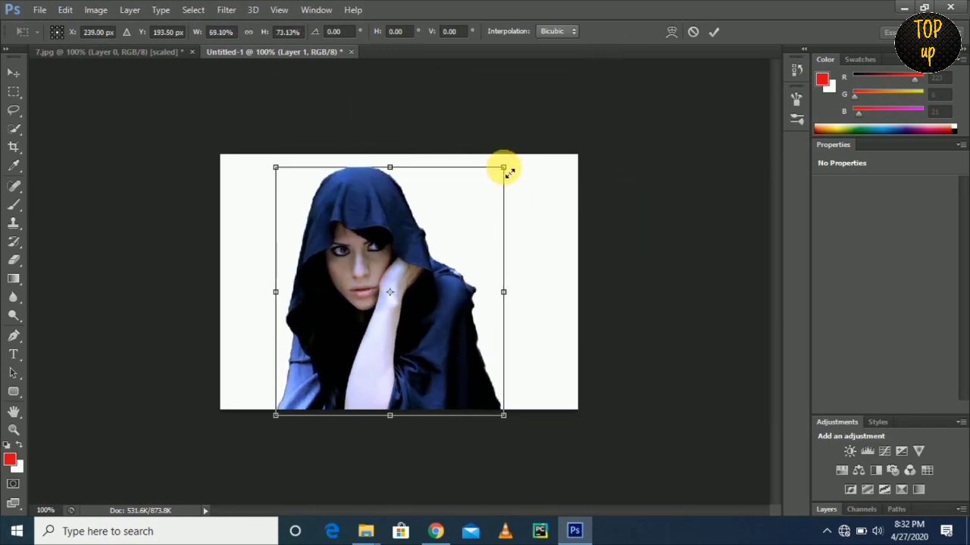
left_click_drag(434, 262, 444, 254)
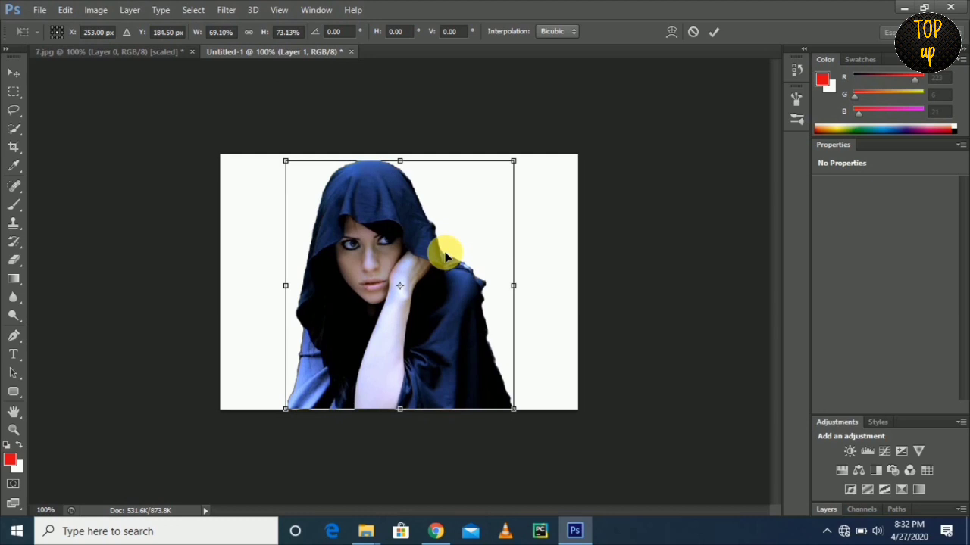
key("Return")
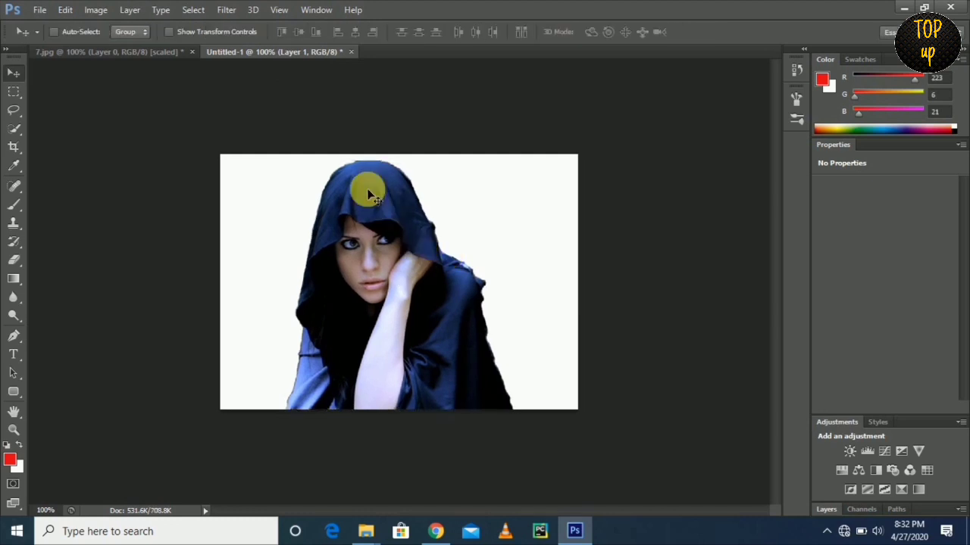
- Start saving 7.jpg under a new name in the photoshop folder, with JPEG as the format
left_click(127, 53)
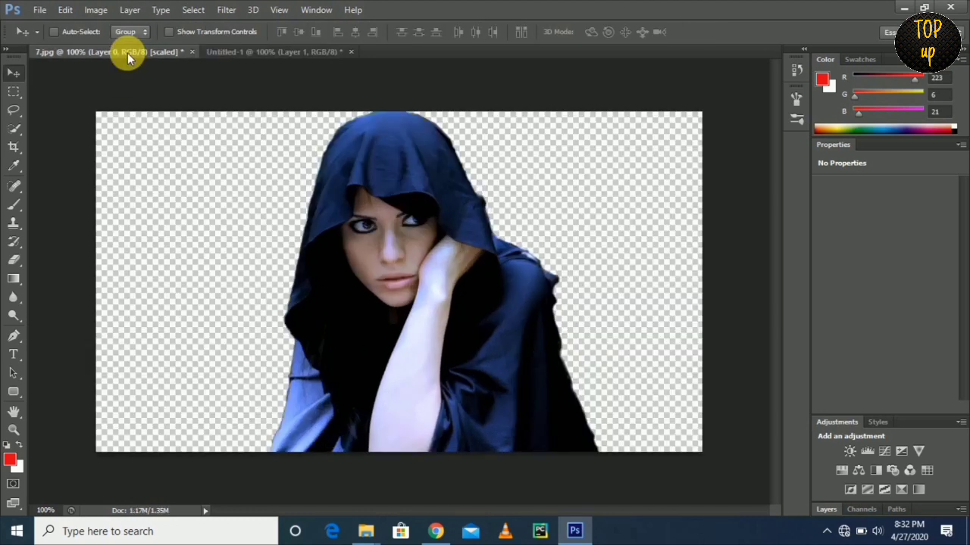
left_click(40, 10)
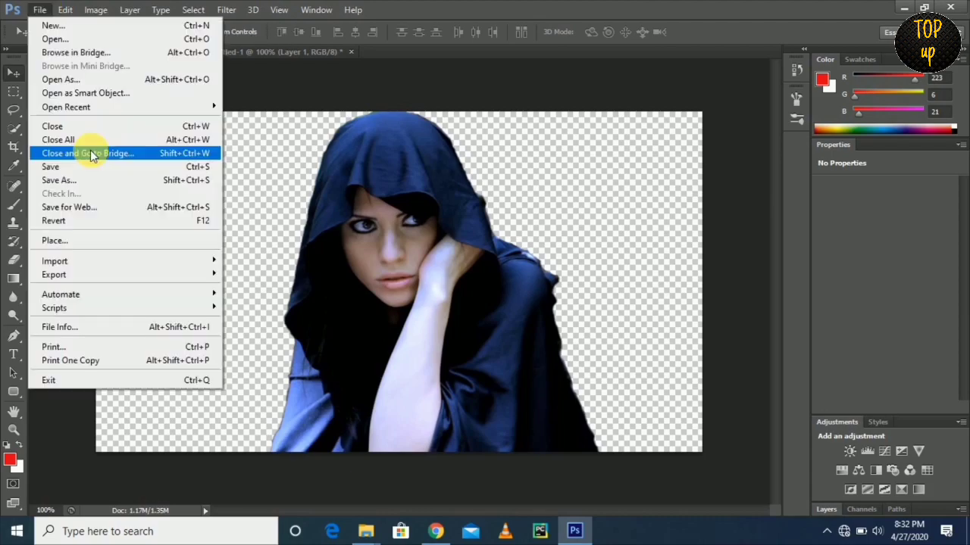
left_click(88, 181)
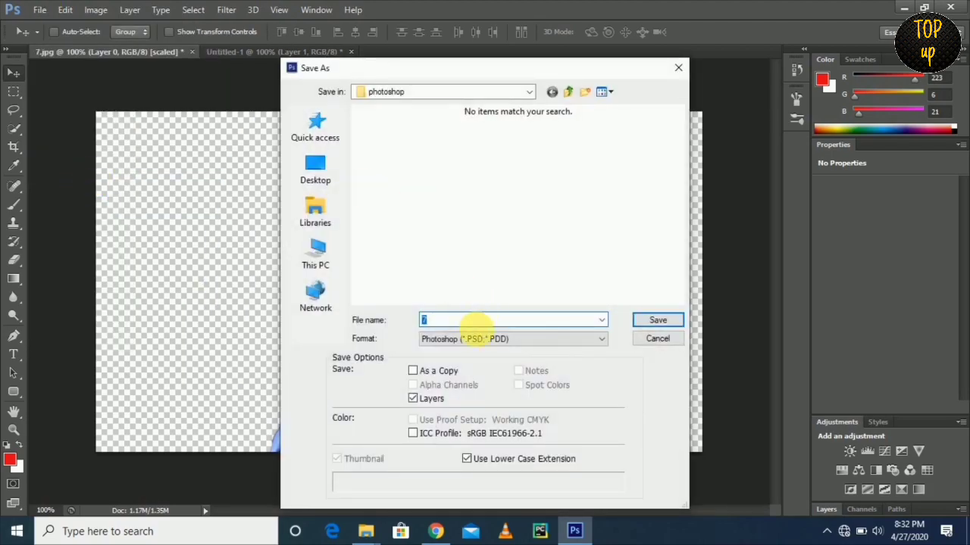
left_click(472, 339)
key("j")
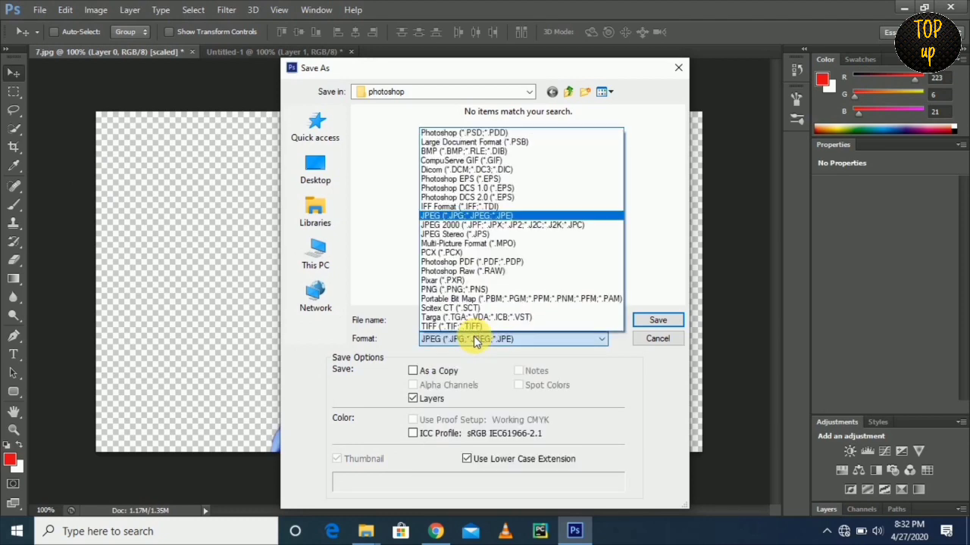
left_click(474, 342)
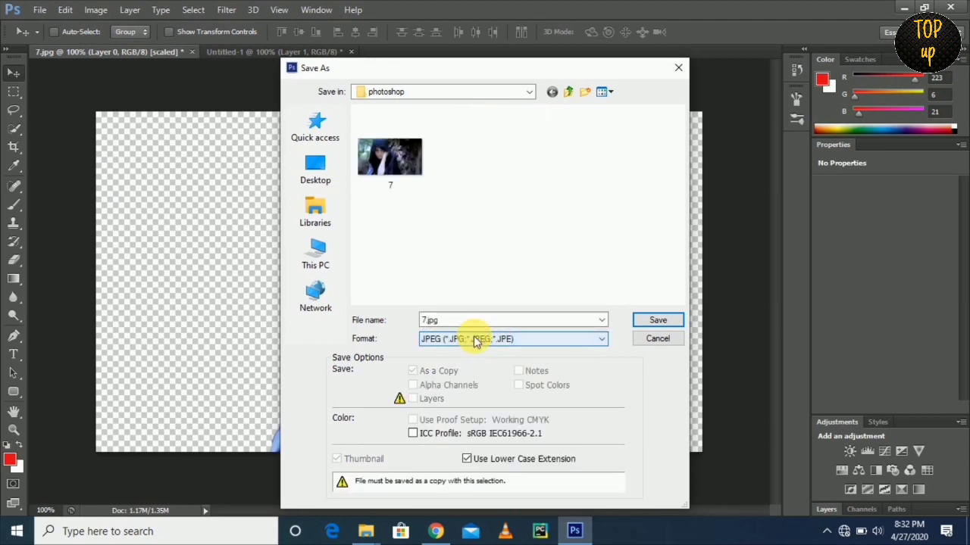
- Name the JPEG copy jk and save it with quality 8 (High) and the Progressive format with 3 scans
left_click(461, 318)
double_click(461, 318)
type("jk")
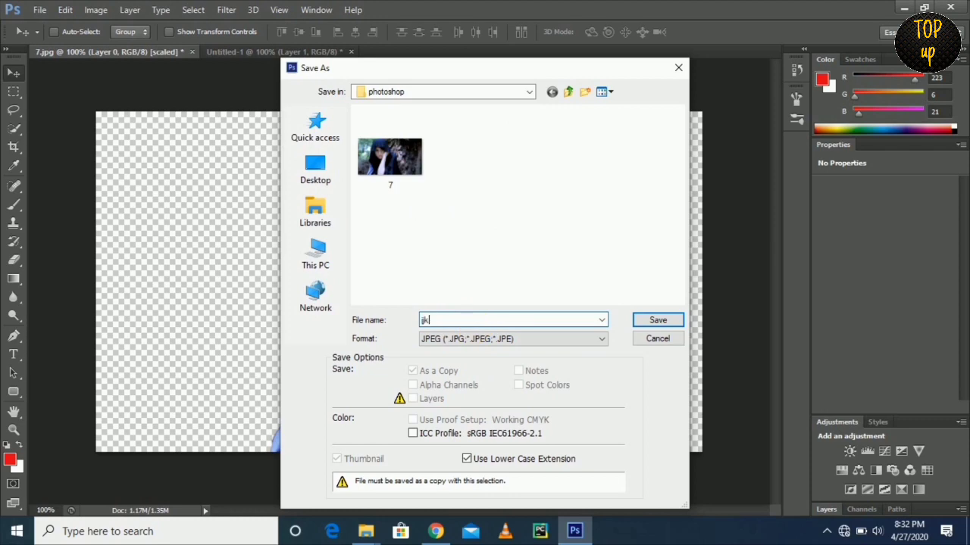
key("Return")
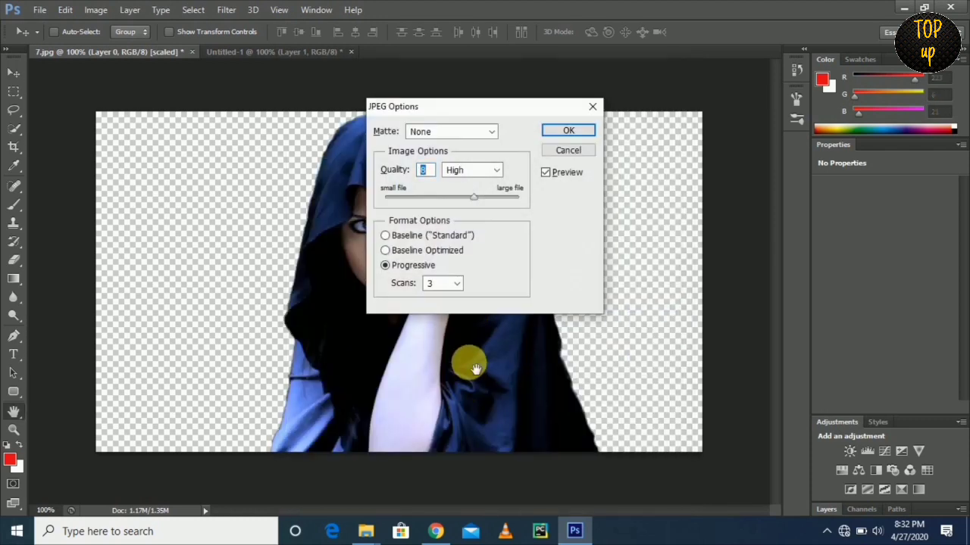
left_click(558, 132)
- Move the woman slightly right and up on the 7.jpg canvas, and switch to the jpg to pdf folder in File Explorer
key("v")
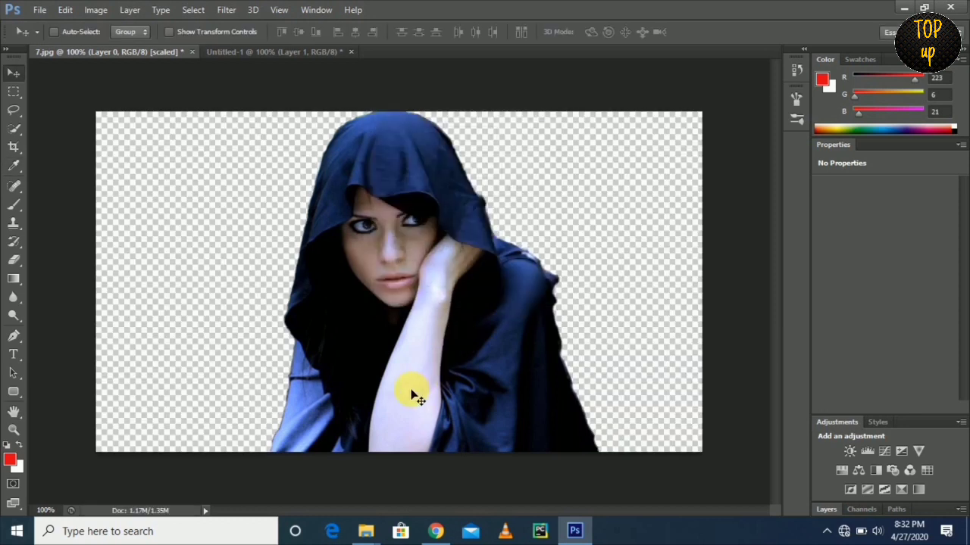
left_click_drag(402, 385, 436, 379)
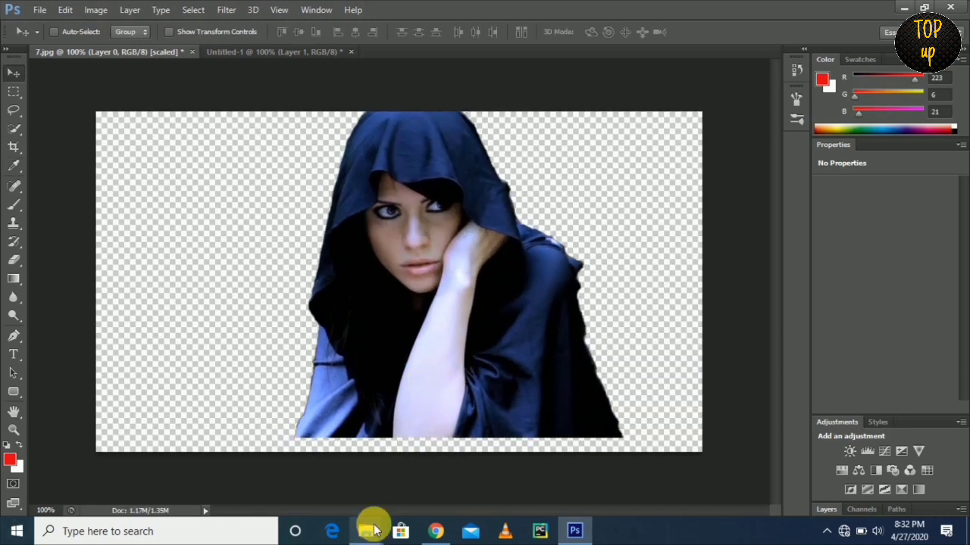
mouse_move(375, 528)
left_click(574, 447)
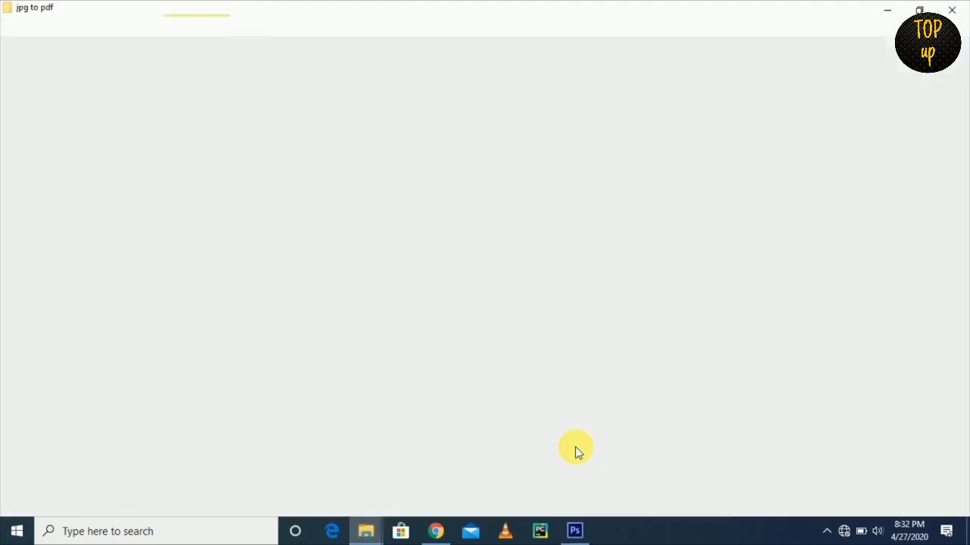